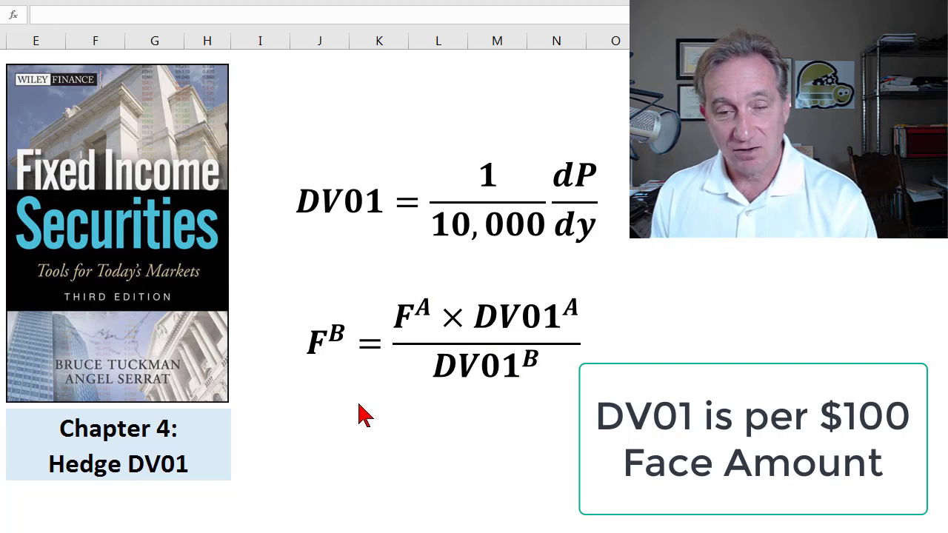
- Turn on the red screen pen and start a dollar sign below the F^B hedge formula
key(ctrl+p)
drag(312, 421, 319, 419)
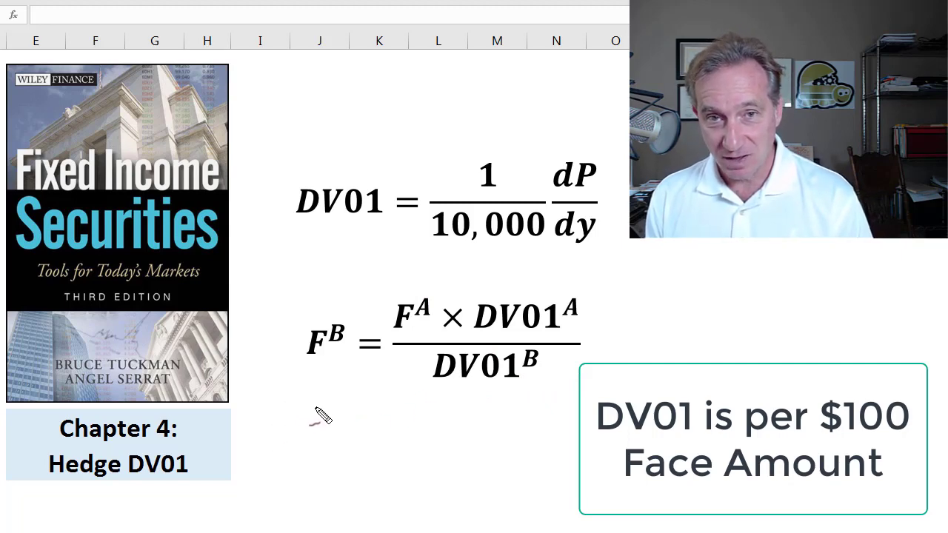
- Handwrite "$0.035 per" in red ink under the hedge formula
drag(320, 416, 300, 444)
mouse_move(310, 409)
mouse_down()
mouse_move(311, 453)
mouse_move(461, 423)
mouse_up()
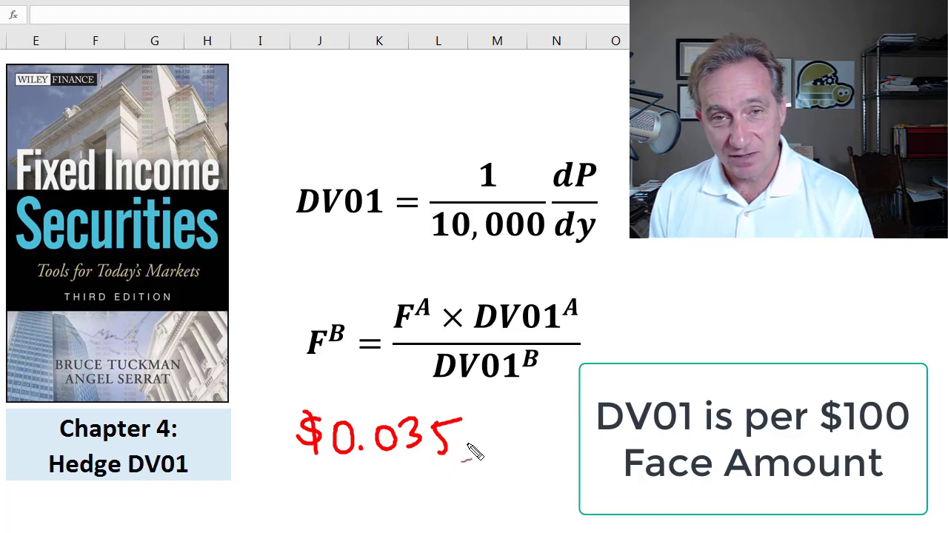
mouse_move(508, 428)
mouse_down()
mouse_move(522, 447)
mouse_move(559, 439)
mouse_up()
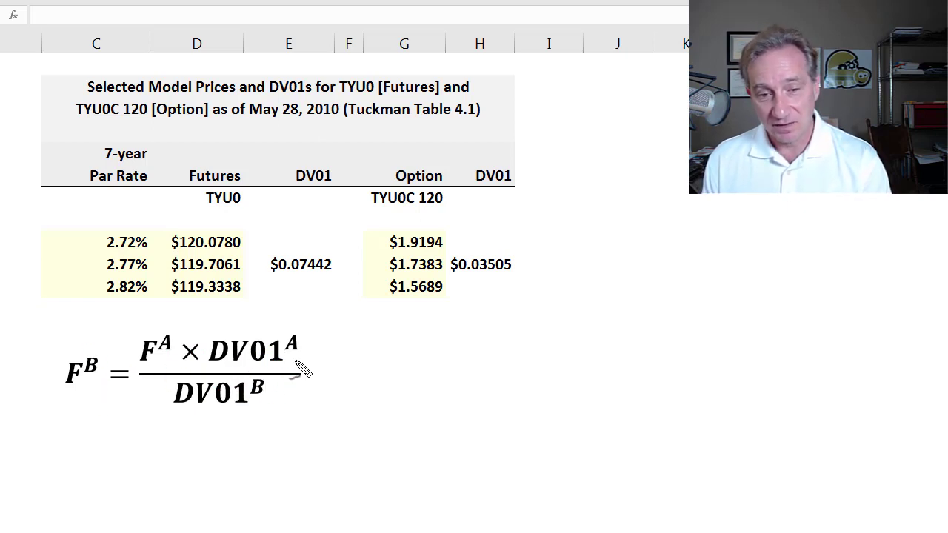
- Draw an arrow and write F^B·DV01^B = F^A·DV01^A in red beside the hedge formula
drag(309, 368, 321, 381)
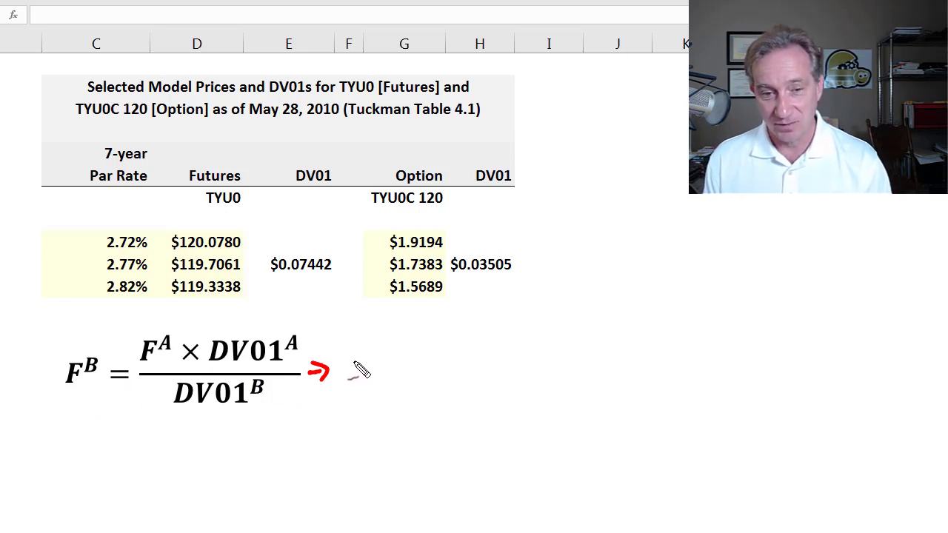
mouse_move(349, 362)
mouse_down()
mouse_move(379, 345)
mouse_move(377, 376)
mouse_move(396, 362)
mouse_move(486, 355)
mouse_up()
mouse_move(474, 364)
mouse_down()
mouse_move(508, 362)
mouse_move(540, 338)
mouse_move(545, 359)
mouse_up()
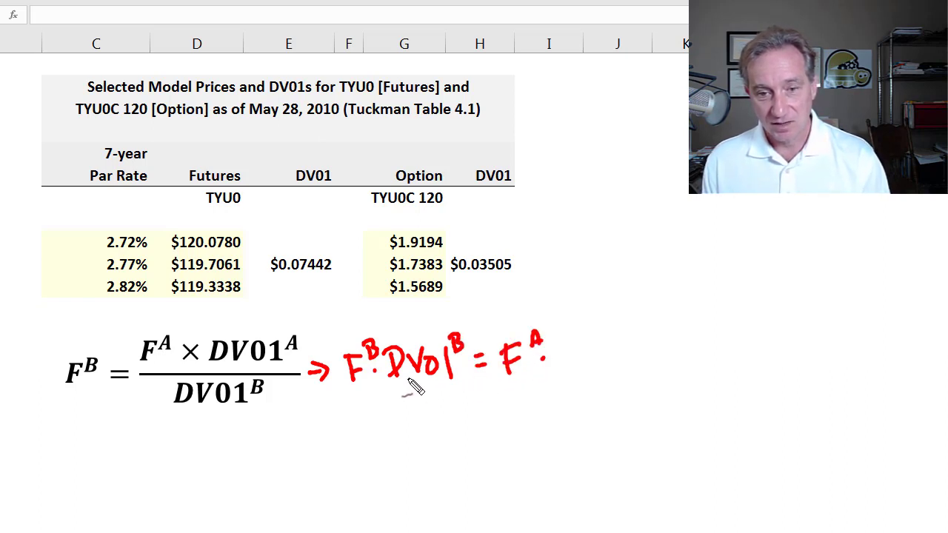
click(549, 357)
mouse_move(559, 347)
mouse_down()
mouse_move(559, 377)
mouse_move(624, 363)
mouse_move(642, 343)
mouse_up()
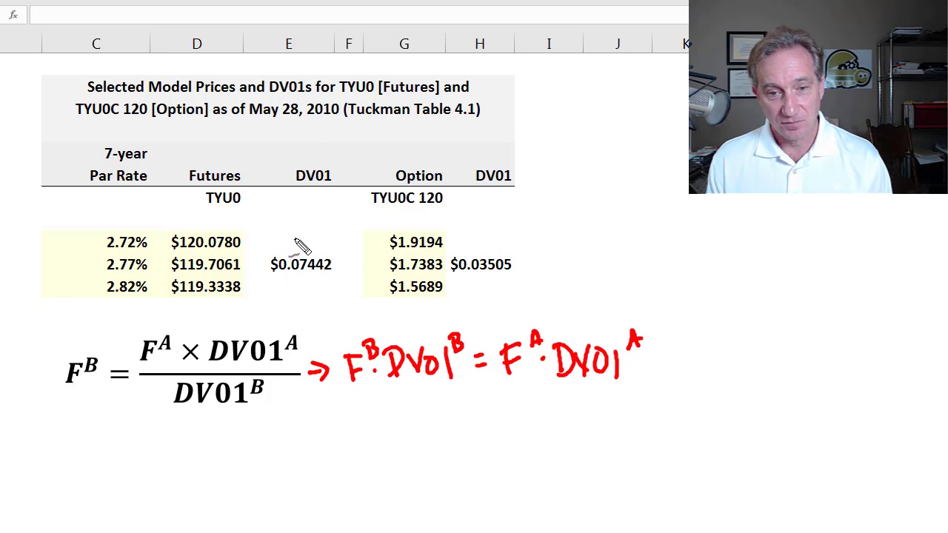
- Label $0.07442 as DV01^B and $0.03505 as DV01^A, and circle F^B with a minus sign
mouse_move(275, 230)
mouse_down()
mouse_move(296, 247)
mouse_move(320, 227)
mouse_up()
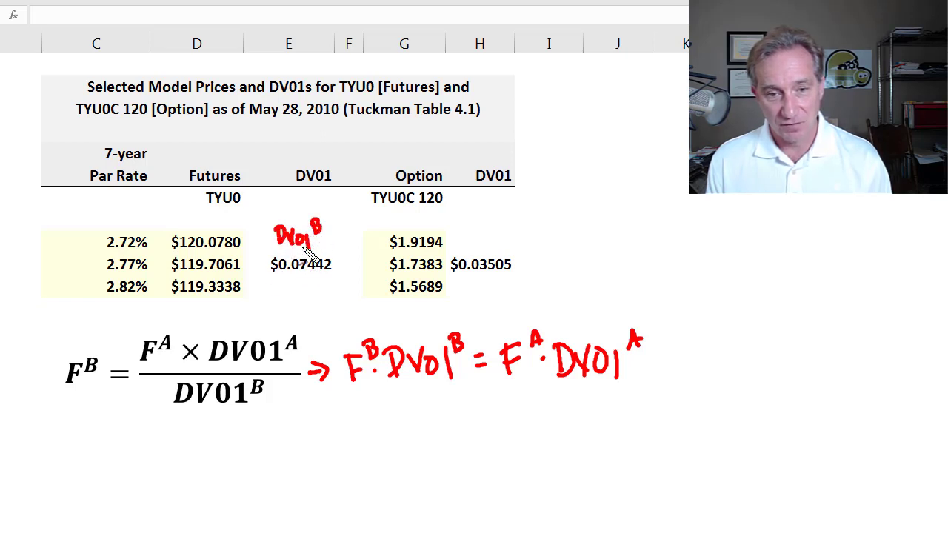
mouse_move(466, 239)
mouse_down()
mouse_move(489, 231)
mouse_move(508, 244)
mouse_move(521, 224)
mouse_up()
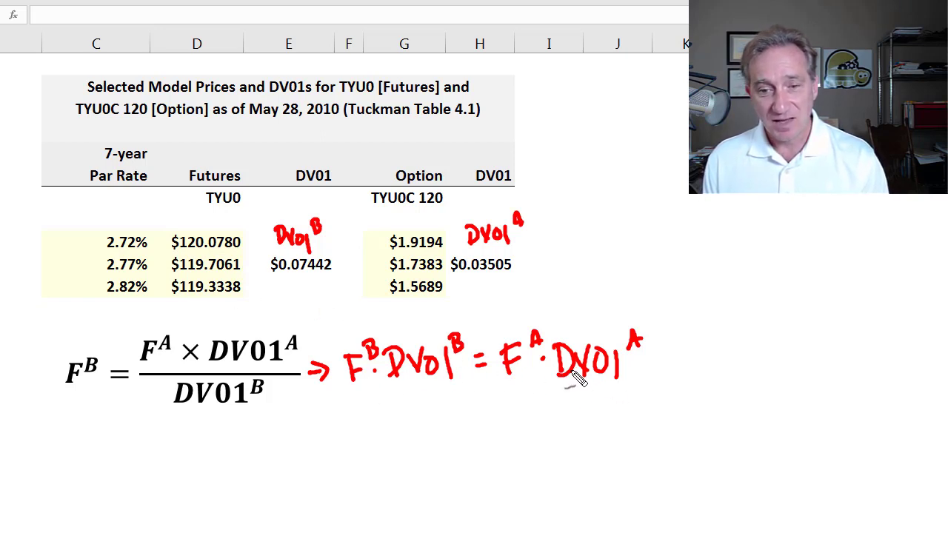
drag(92, 341, 68, 345)
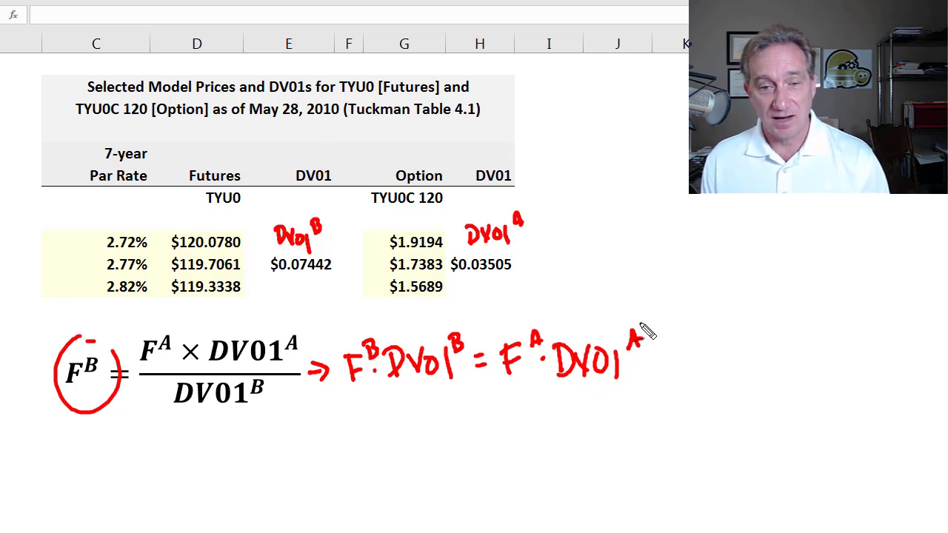
drag(661, 346, 669, 345)
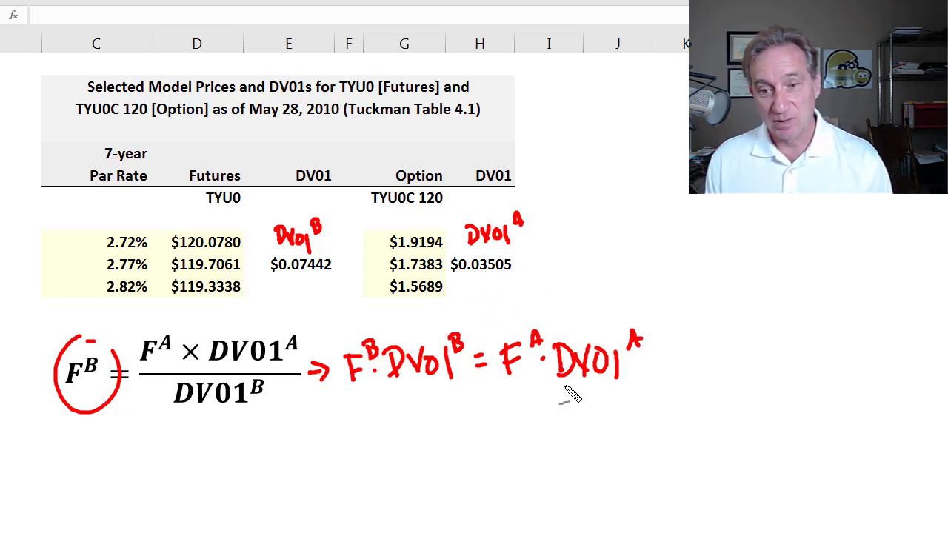
- Underline DV01^B and DV01^A in the handwritten equation and write $100 beneath each
mouse_move(564, 386)
mouse_down()
mouse_move(627, 385)
mouse_move(582, 431)
mouse_move(644, 420)
mouse_move(635, 410)
mouse_up()
mouse_move(450, 387)
mouse_down()
mouse_move(398, 388)
mouse_move(402, 424)
mouse_move(419, 406)
mouse_up()
mouse_move(436, 404)
mouse_down()
mouse_move(444, 416)
mouse_move(448, 398)
mouse_move(451, 417)
mouse_move(466, 405)
mouse_up()
drag(399, 404, 400, 428)
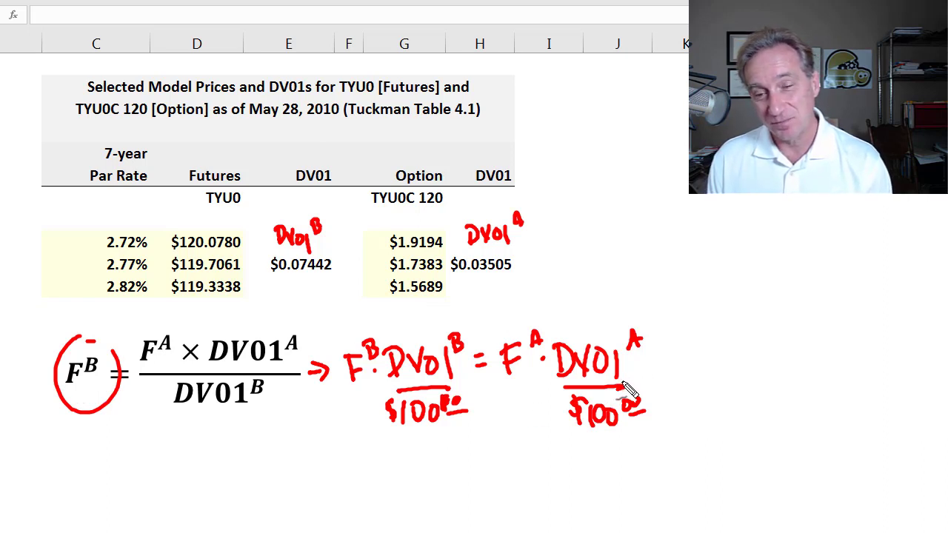
- Note a one-basis-point drop, clear all red ink, and select the $0.07442 futures DV01 cell
mouse_move(733, 344)
mouse_down()
mouse_move(733, 379)
mouse_move(743, 363)
mouse_move(778, 381)
mouse_move(807, 374)
mouse_up()
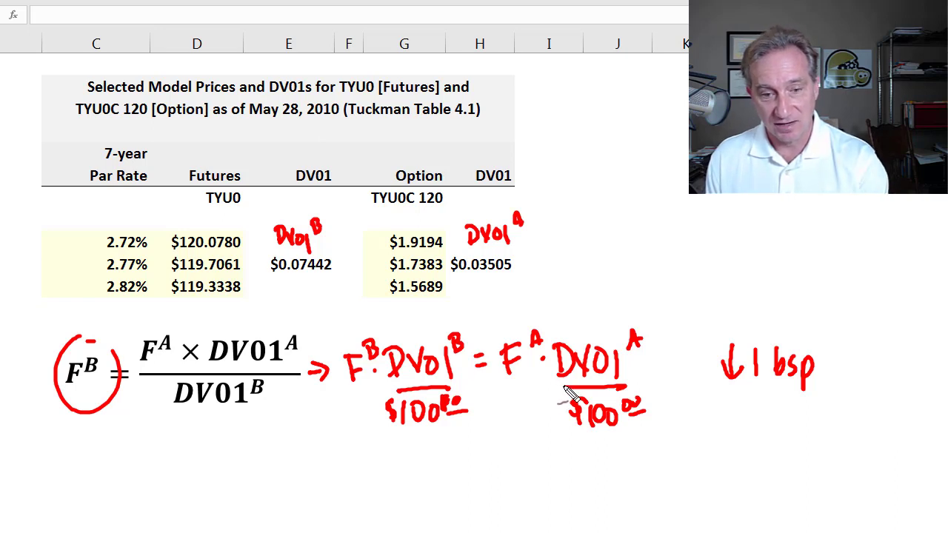
key(Escape)
click(318, 269)
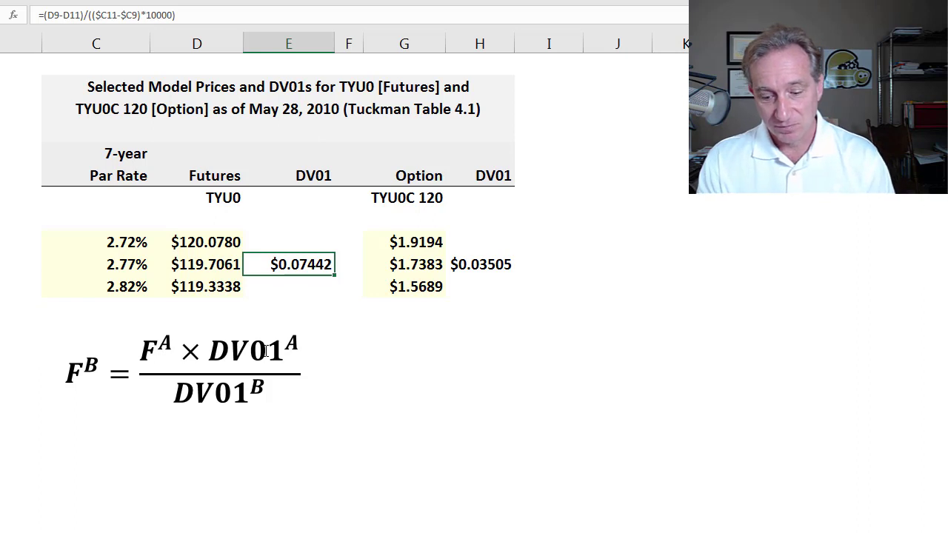
text(=)
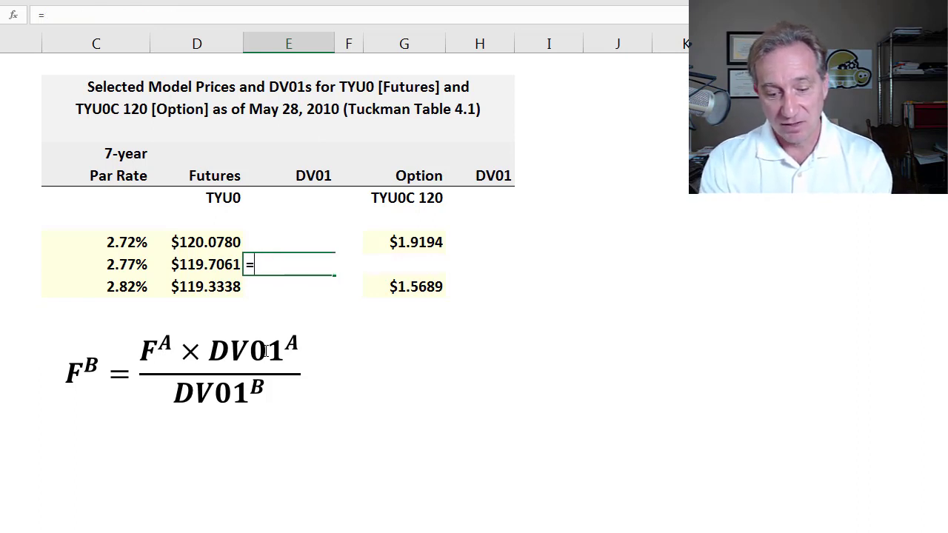
key(Escape)
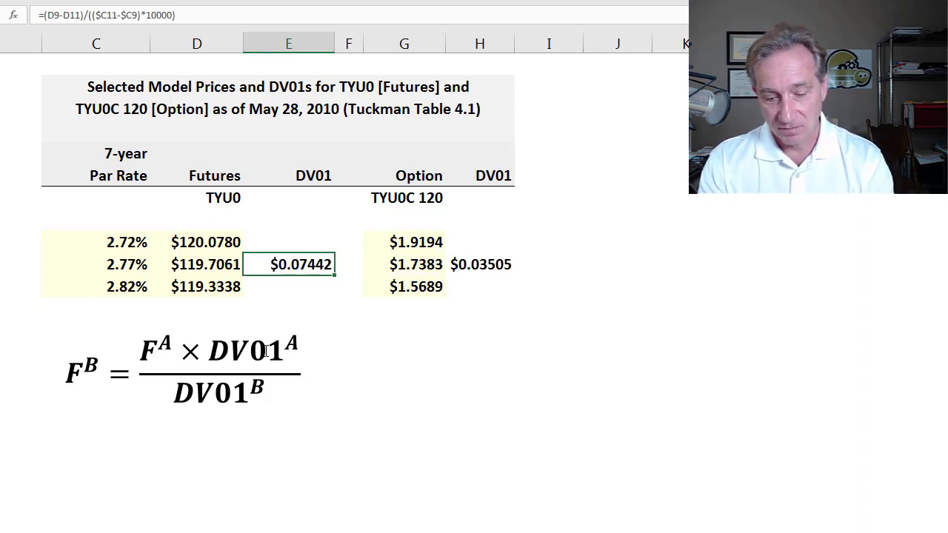
- Overwrite E10's old futures DV01 by starting a new formula with =(
text(=()
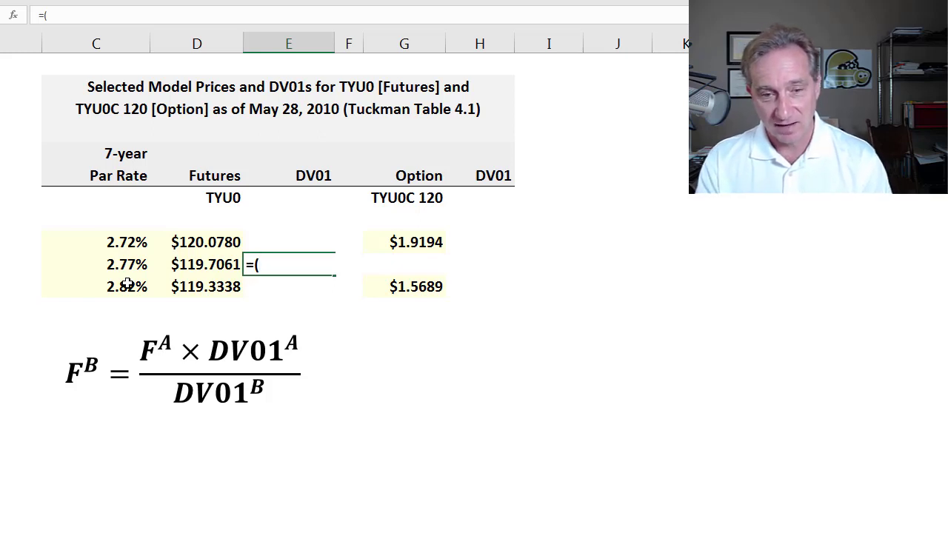
- Build the futures price-change formula =(D9-D11)/(C11-C9) in E10
key(Left)
key(Up)
text(-)
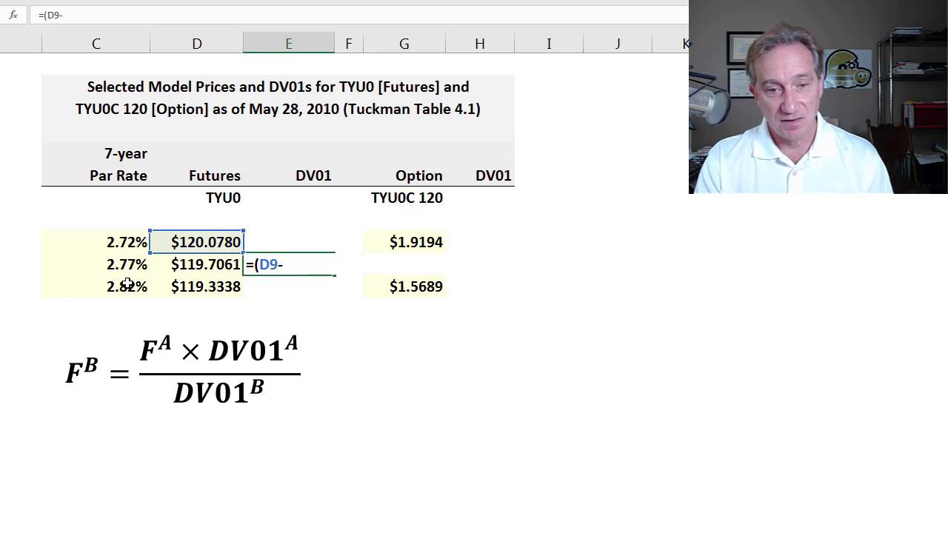
key(Left)
key(Down)
text()/()
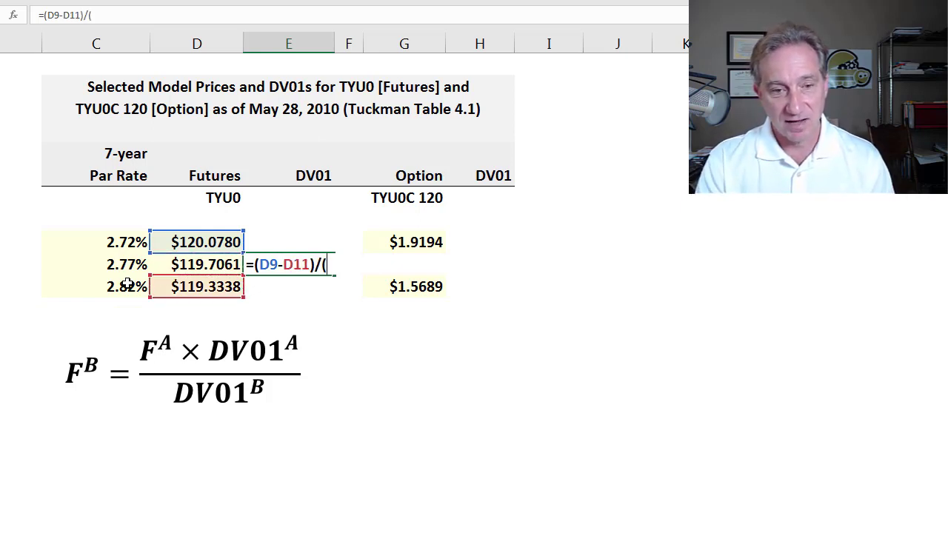
key(Left)
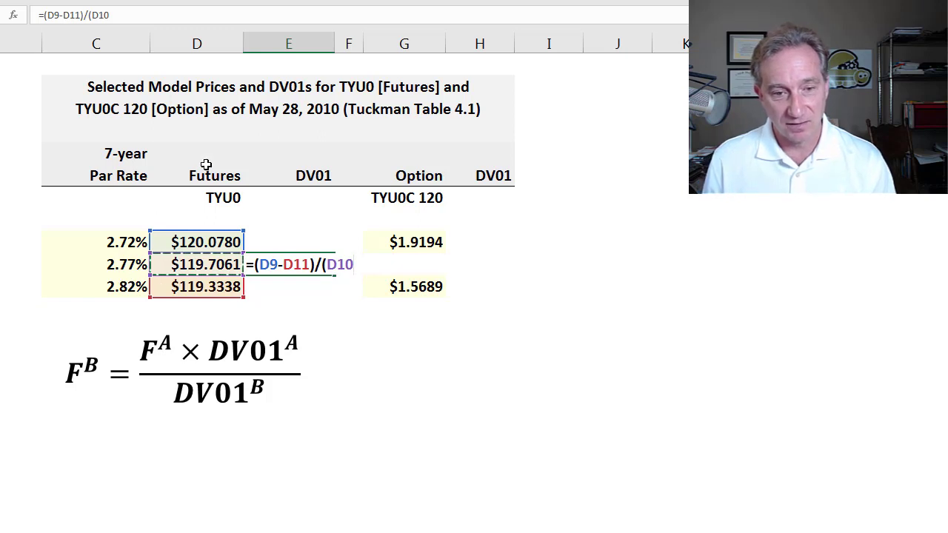
key(Down)
key(Left)
text(-)
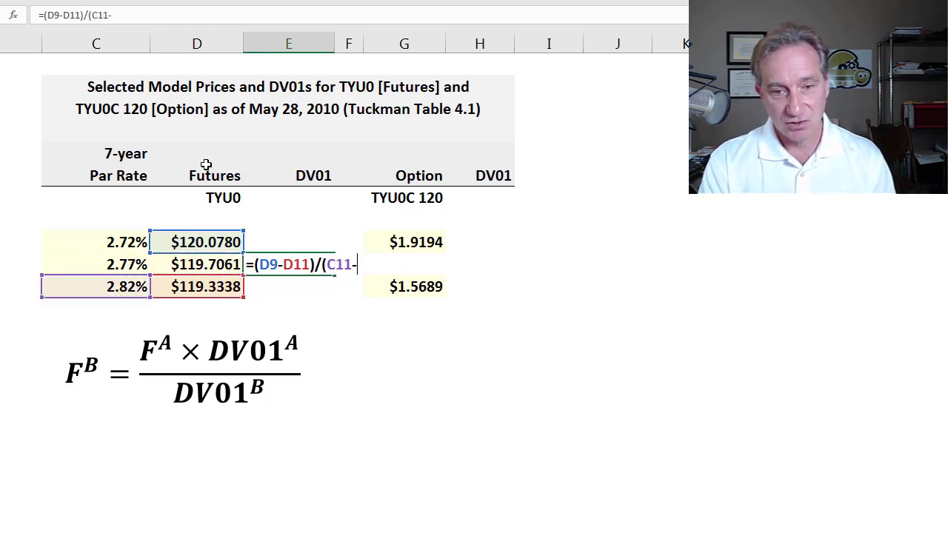
key(Up)
key(Up)
key(Down)
key(Left)
key(Left)
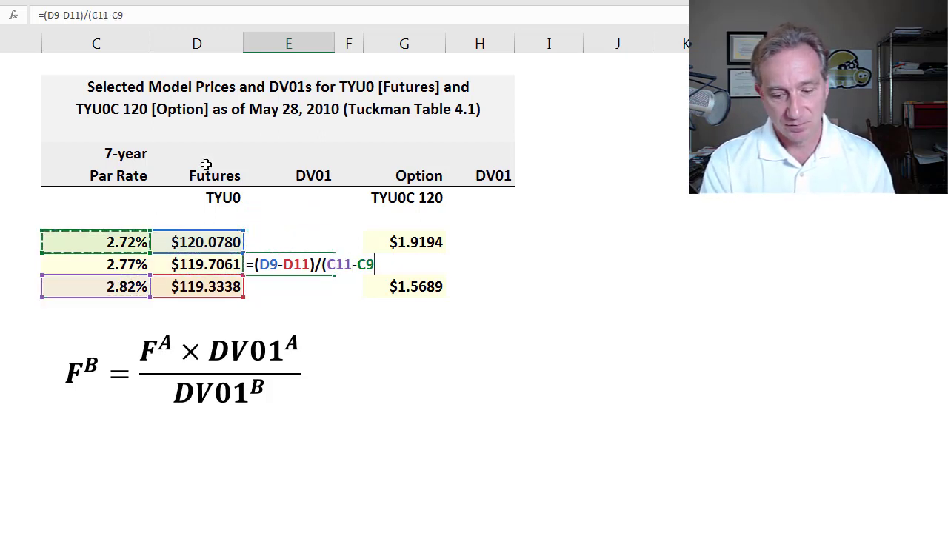
text())
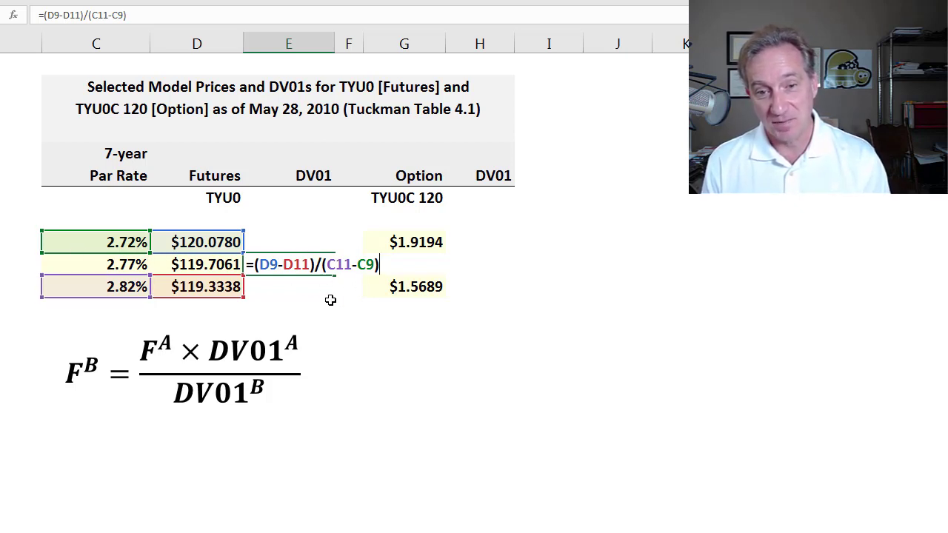
key(ctrl+Return)
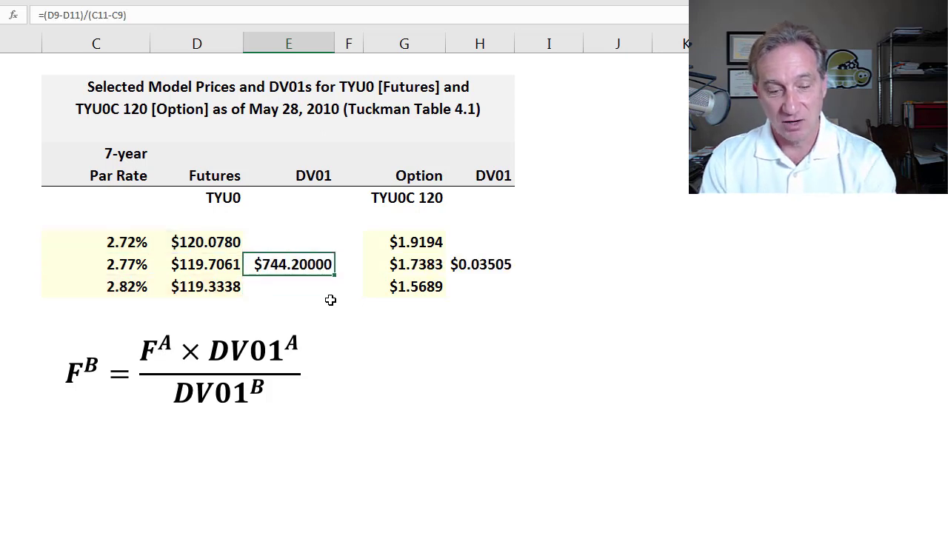
- Append *1/10000 so E10 shows the per-basis-point futures DV01 of $0.07442
key(F2)
text(*1)
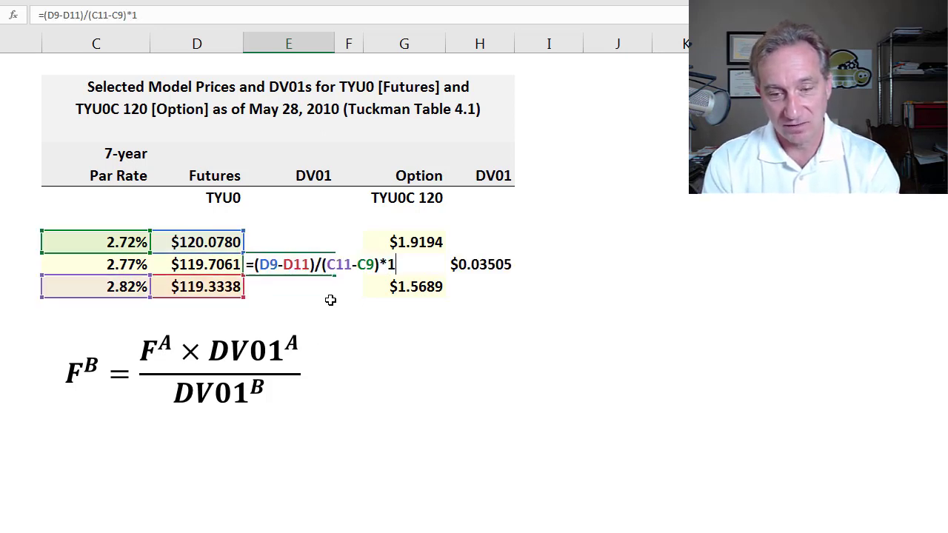
text(/10000)
key(Return)
key(Up)
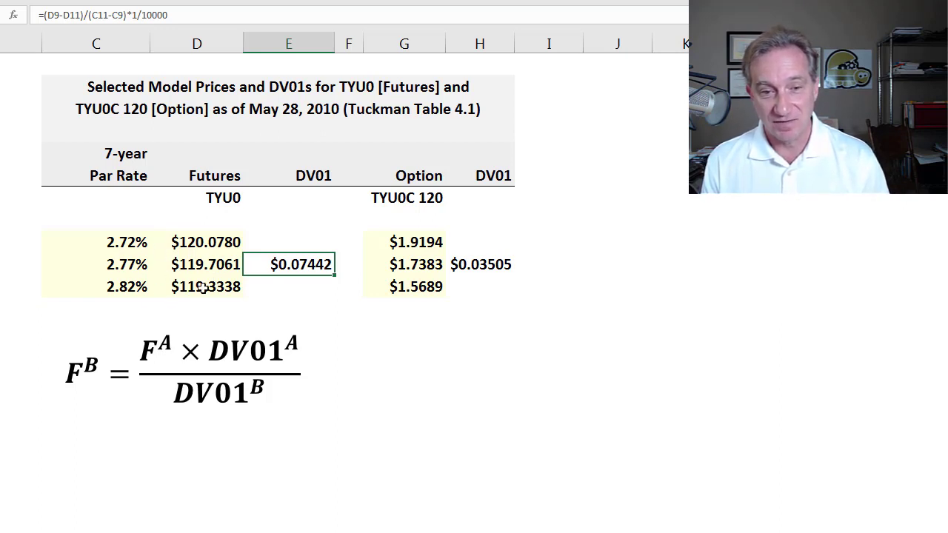
- Inspect the option DV01 formula in H10 and the futures DV01 in E10
click(471, 271)
click(315, 265)
drag(465, 268, 466, 283)
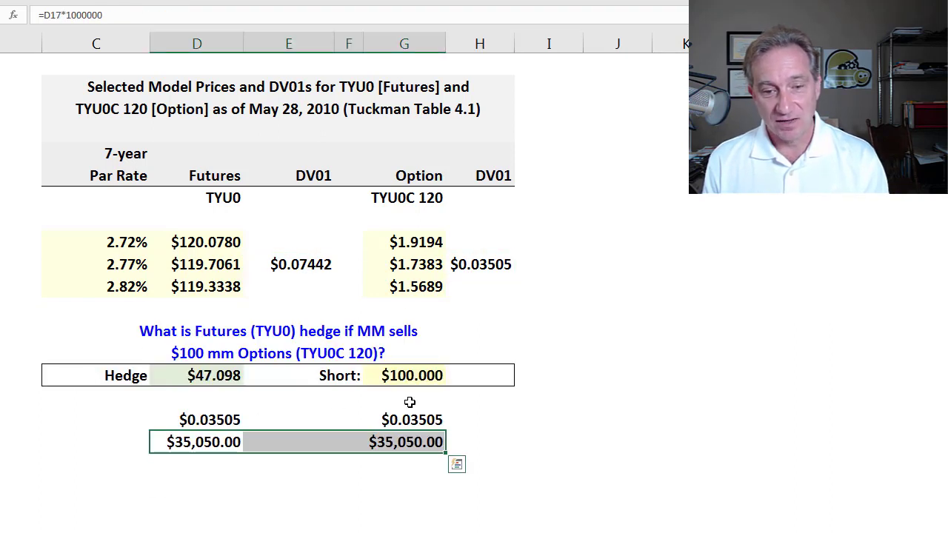
- Clear the scratch calculations in D16:G17, then move from G15 to the Hedge cell D15
click(212, 423)
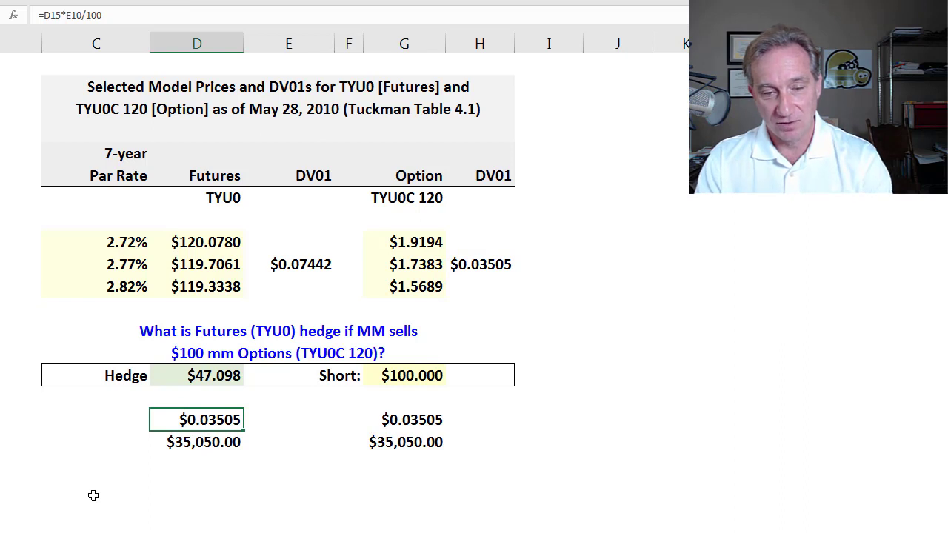
key(shift+Down)
key(shift+Right)
key(shift+Right)
key(shift+Right)
key(Delete)
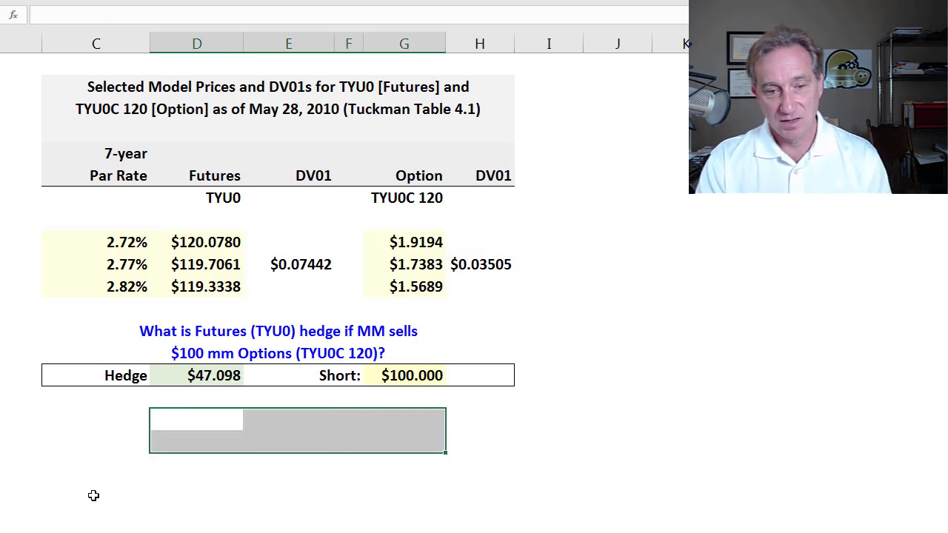
key(Left)
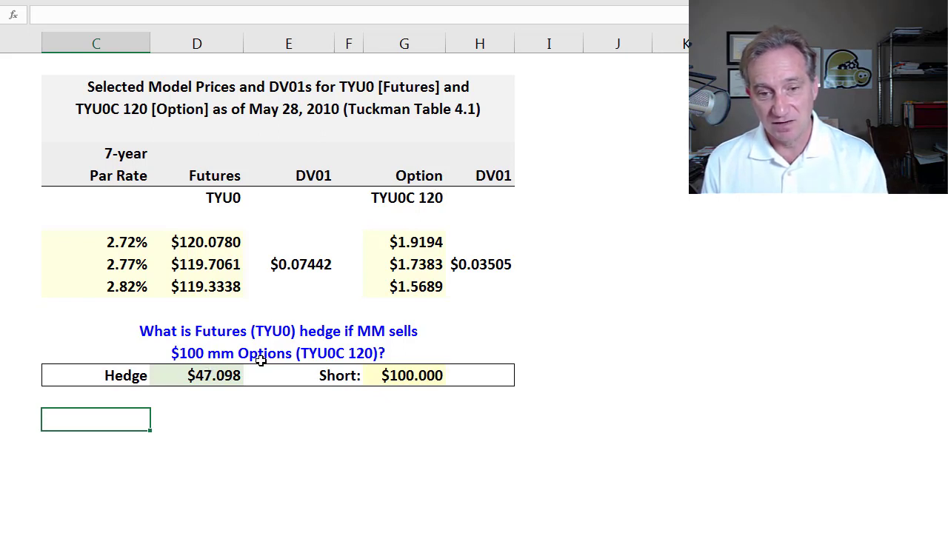
click(404, 378)
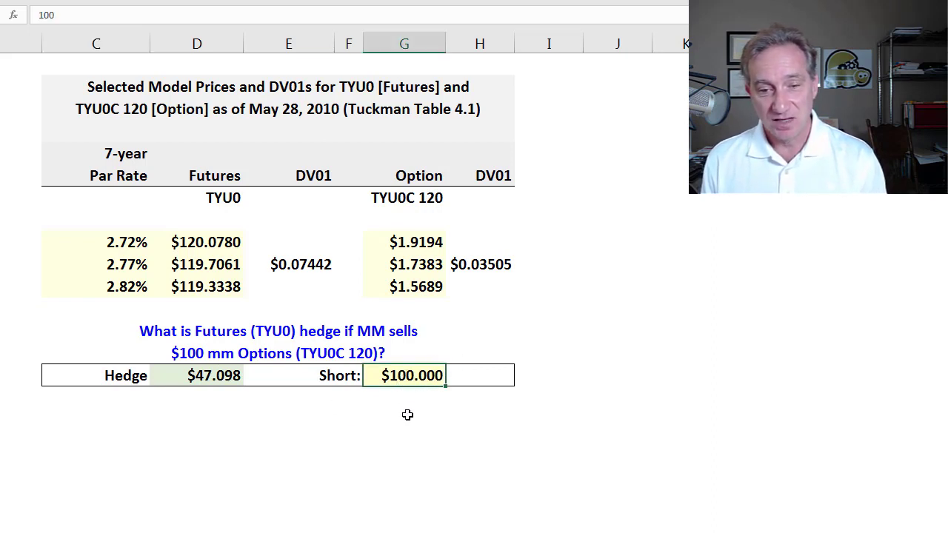
key(Left)
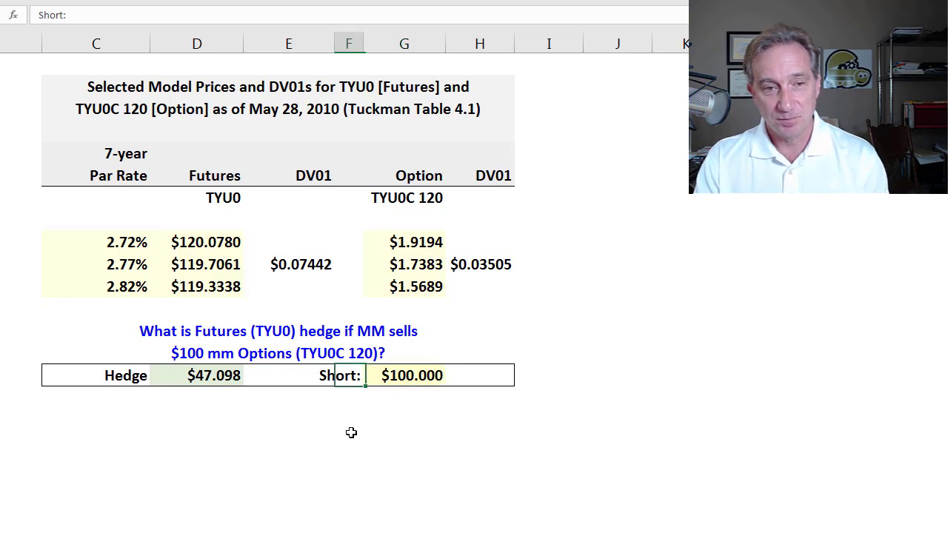
key(Left)
key(Left)
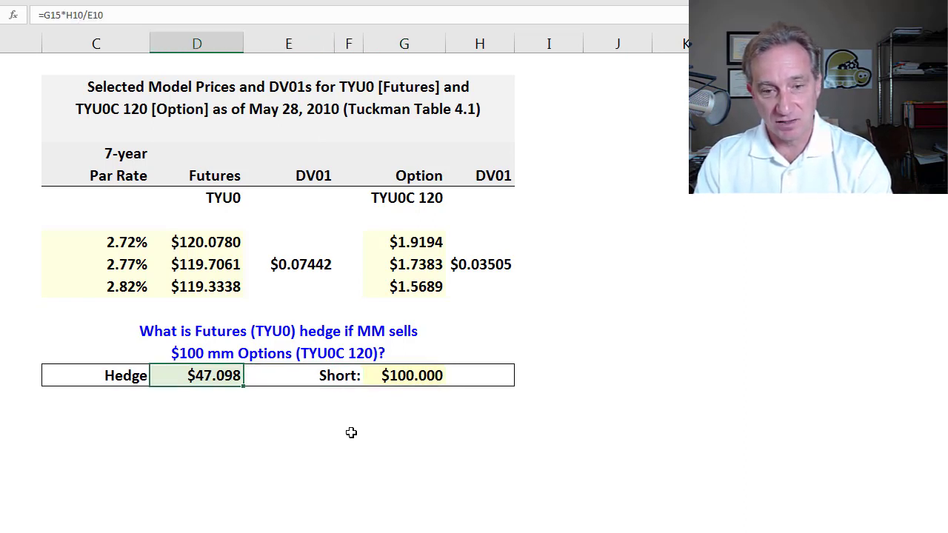
- Enter =G15*H10/E10 in D15 so the futures hedge shows $47.098
key(F2)
key(Escape)
text(=)
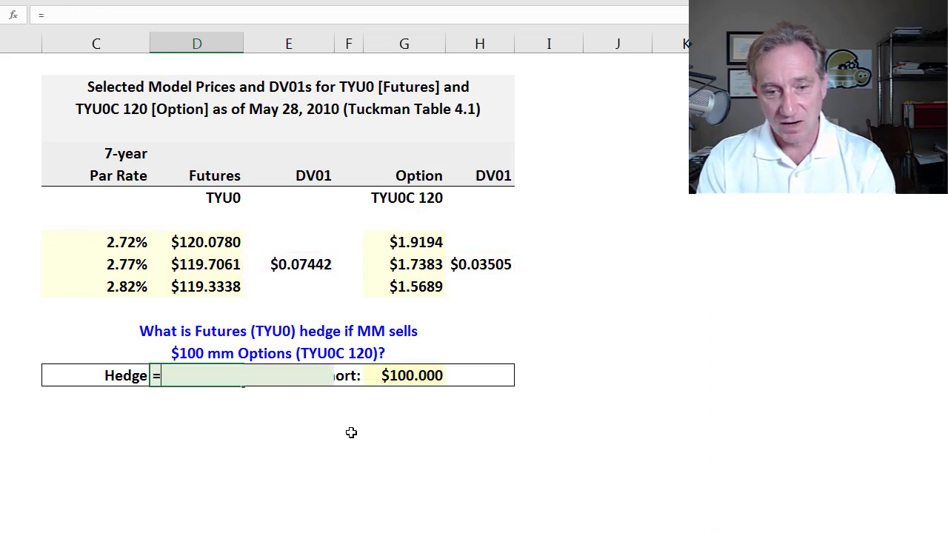
key(Right)
key(Right)
key(Right)
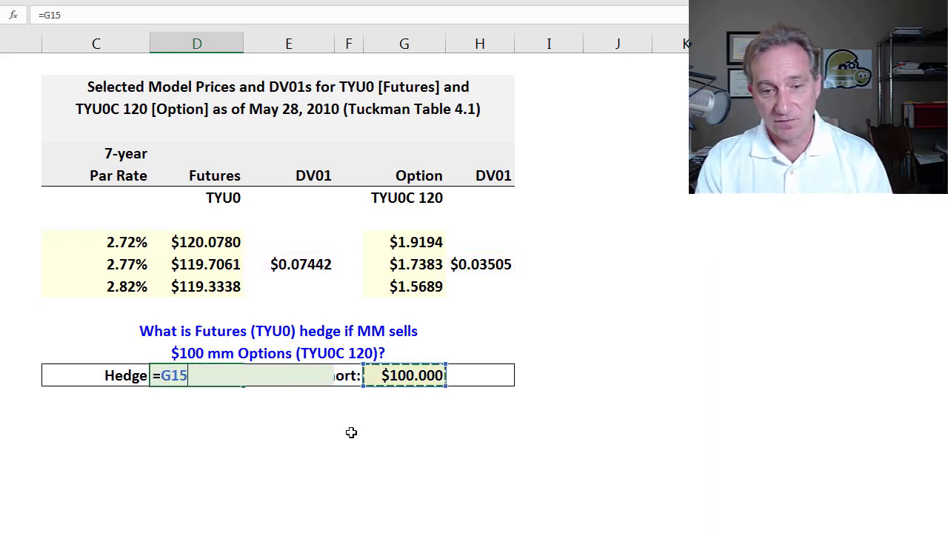
text(*)
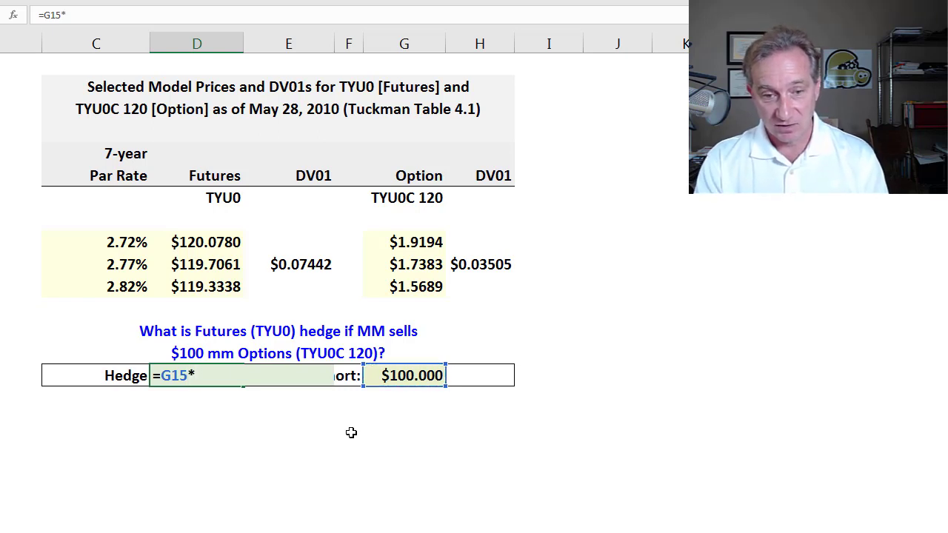
key(Up)
key(Up)
key(Up)
key(Up)
key(Up)
key(Right)
key(Right)
key(Right)
key(Right)
text(/)
key(Left)
key(Up)
key(Up)
key(Up)
key(Up)
key(Up)
key(Right)
key(Right)
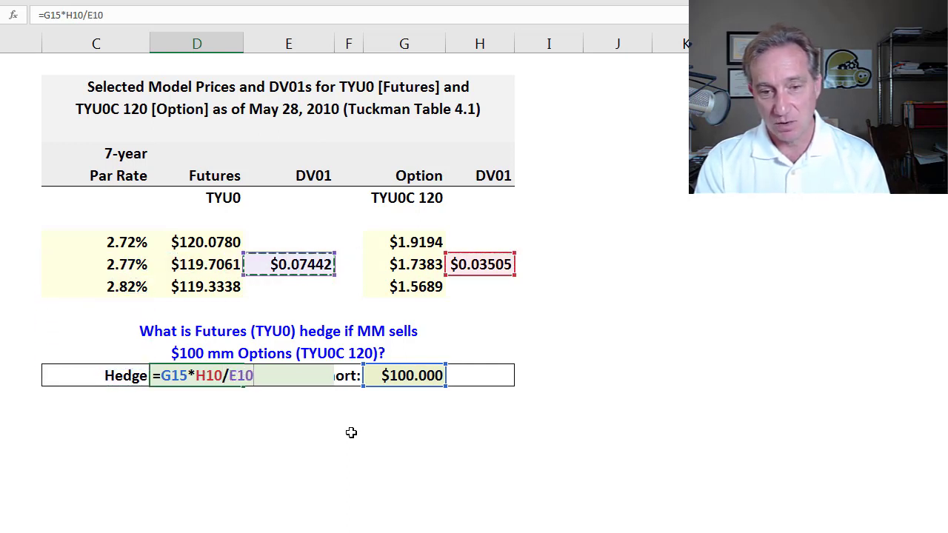
key(Return)
key(Up)
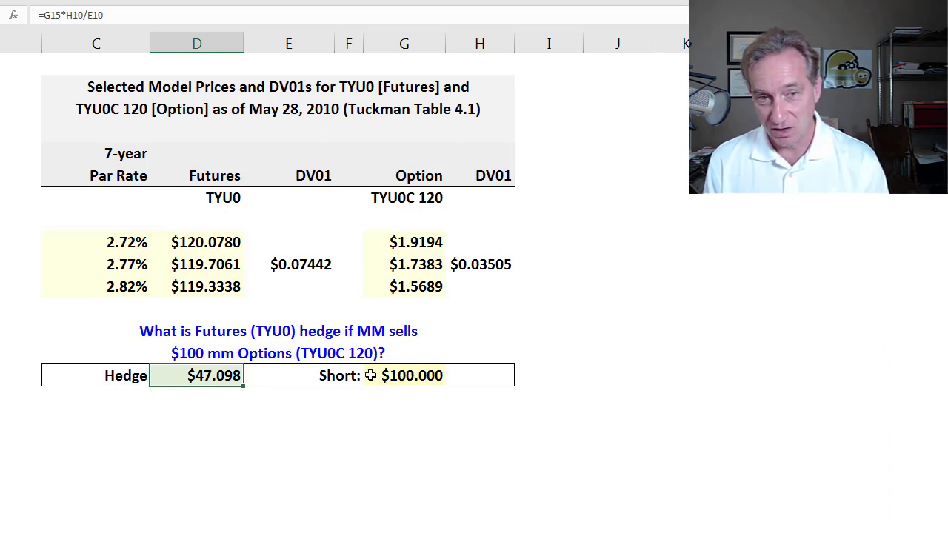
- Below the Short amount, enter the option position DV01 formula =G15*H10/100, giving $0.03505
click(413, 419)
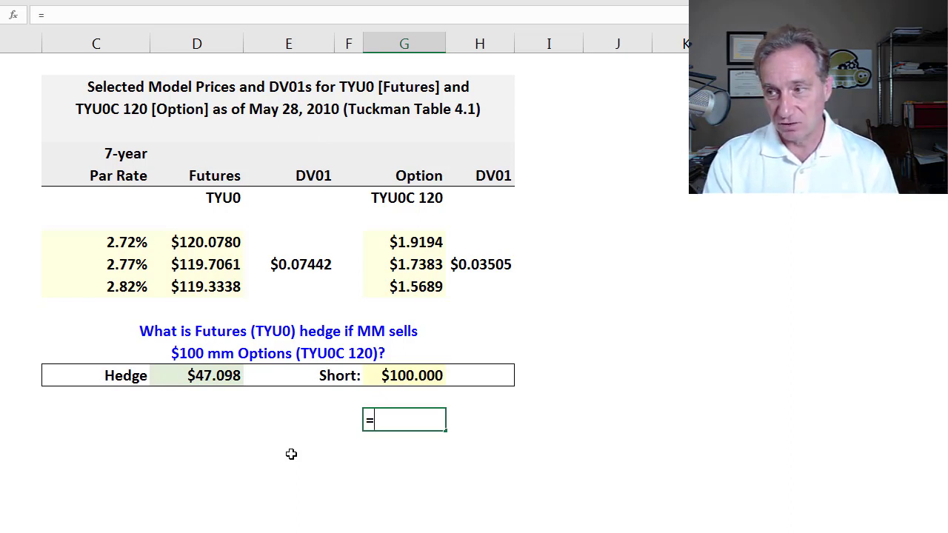
key(Up)
key(Up)
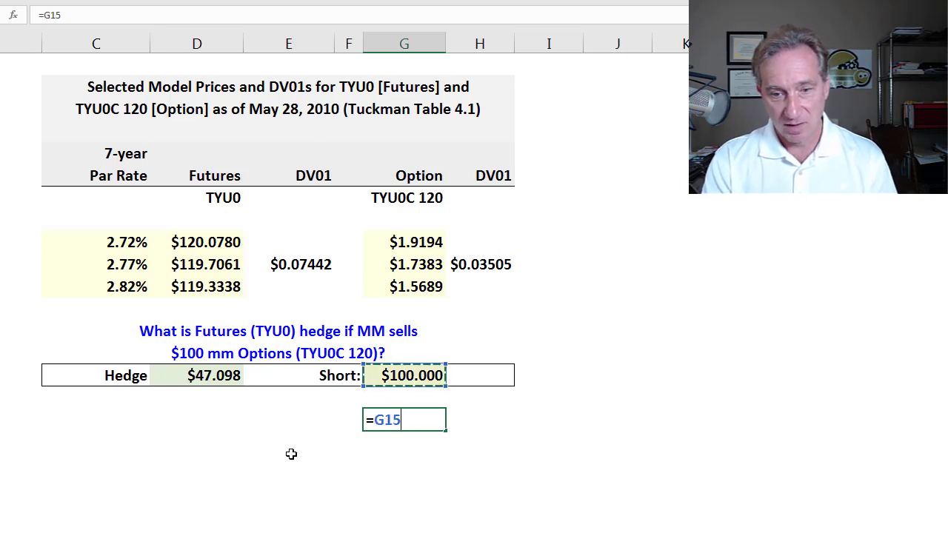
text(*)
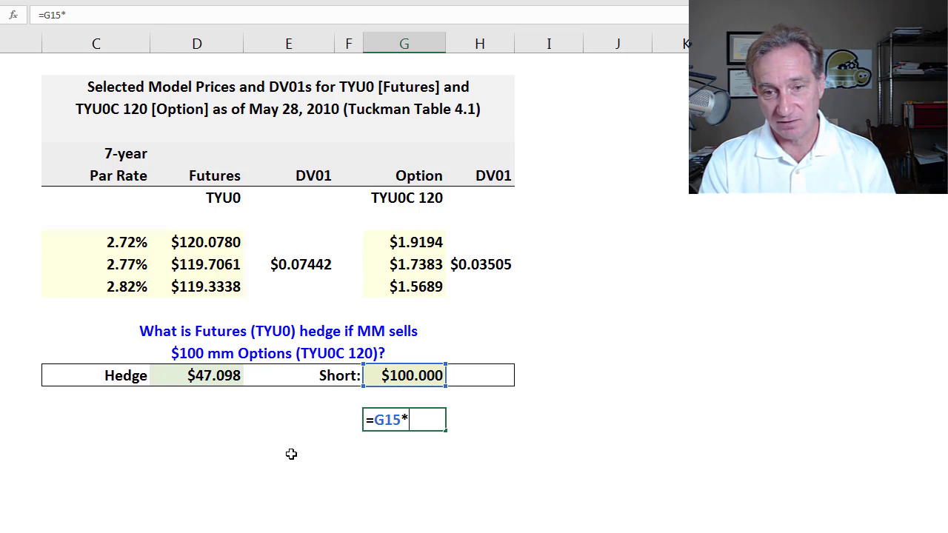
key(Up)
key(Up)
key(Up)
key(Up)
key(Up)
key(Up)
key(Up)
key(Right)
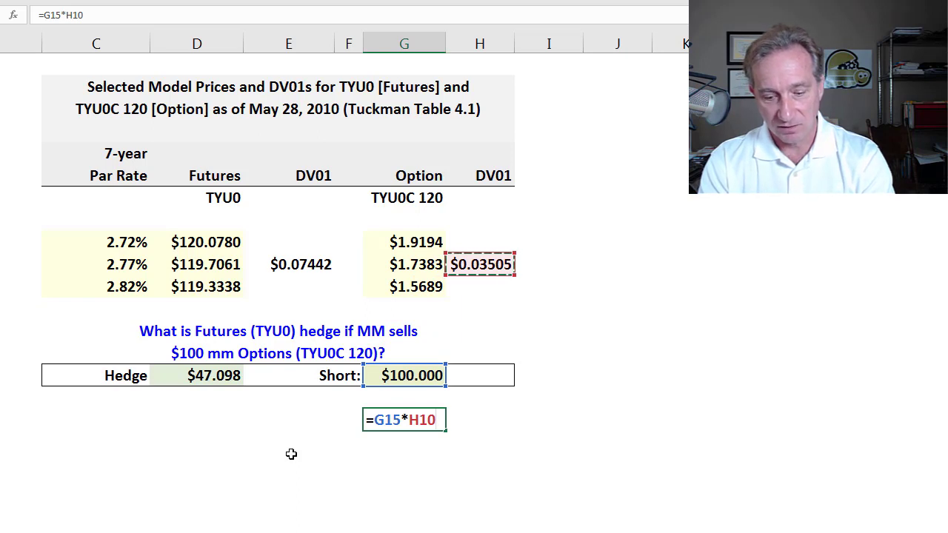
text(/100)
key(Return)
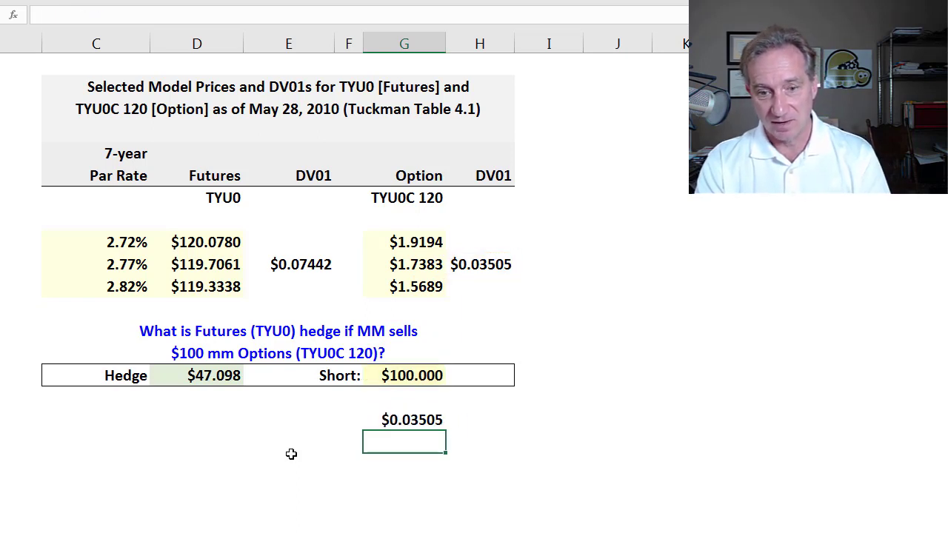
- In G18, multiply the $0.03505 DV01 by 1000000 to get $35,050.00
key(Up)
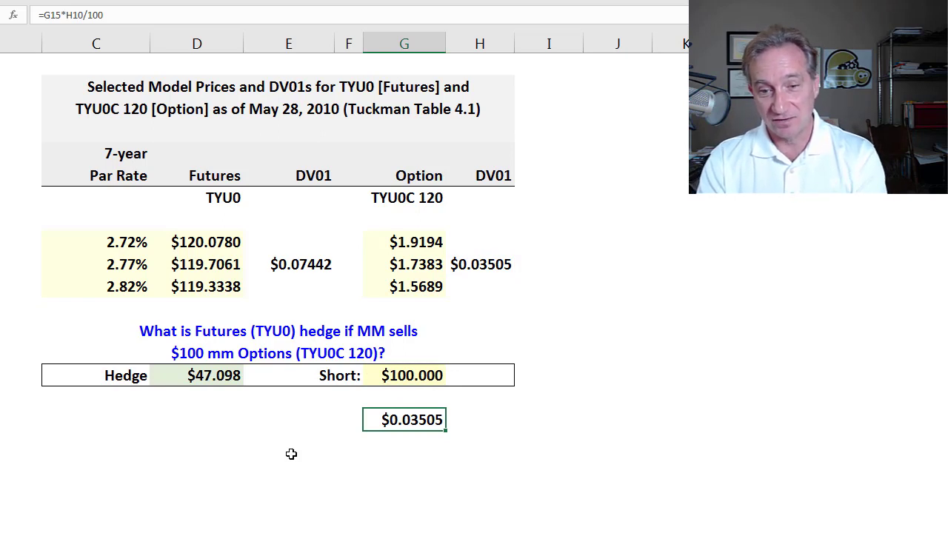
key(Up)
key(Up)
key(Down)
key(Down)
key(Down)
text(=)
key(Up)
text(*1000000)
key(ctrl+Return)
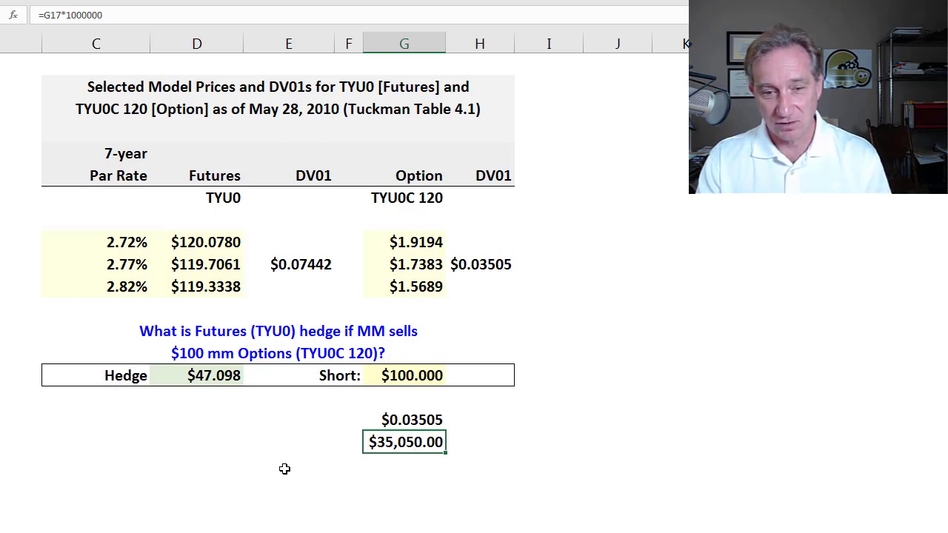
- Copy the option DV01 pair G17:G18 and paste it into D17 under the futures column
key(Left)
key(Right)
key(Up)
key(shift+Down)
key(ctrl+c)
key(Left)
key(Left)
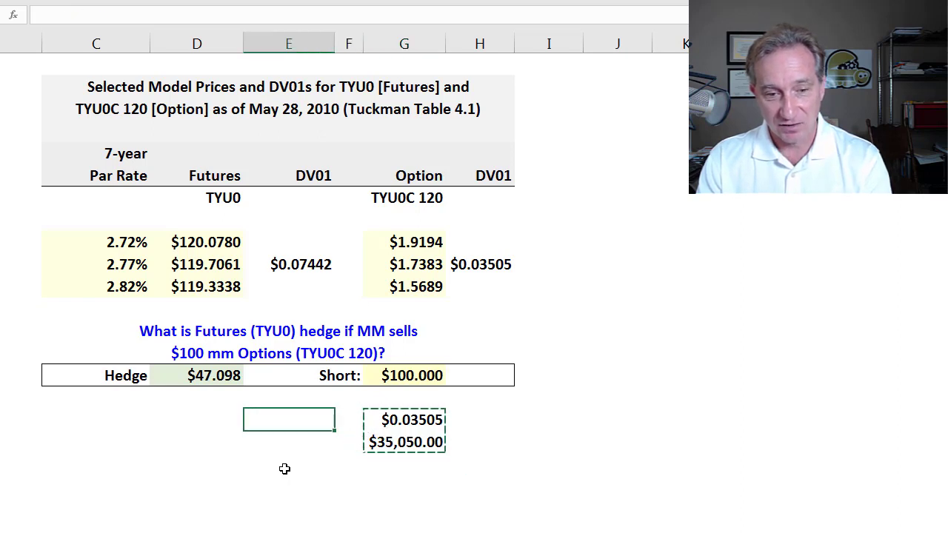
key(Left)
key(ctrl+v)
- Change D17 to =D15*E10/100 for the futures hedge DV01, then check the dollar-value formula
key(F2)
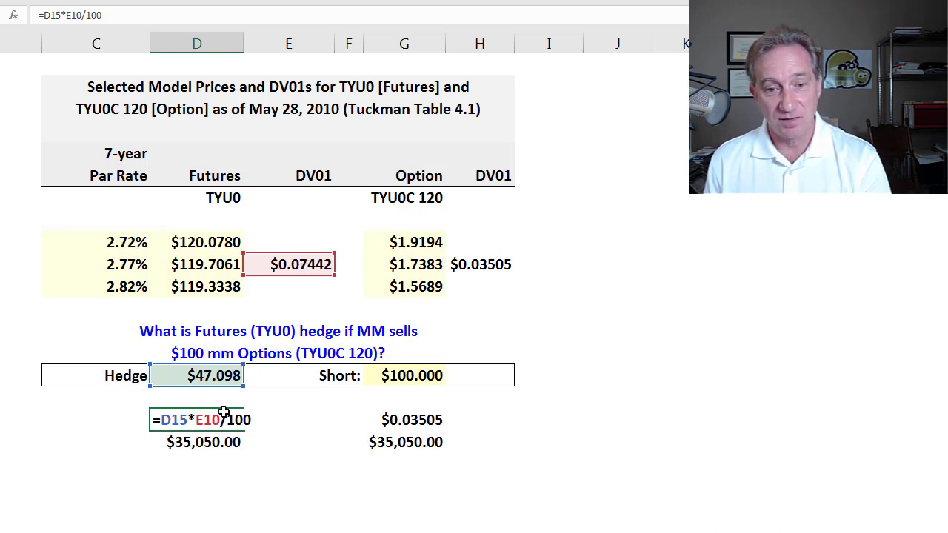
key(ctrl+Return)
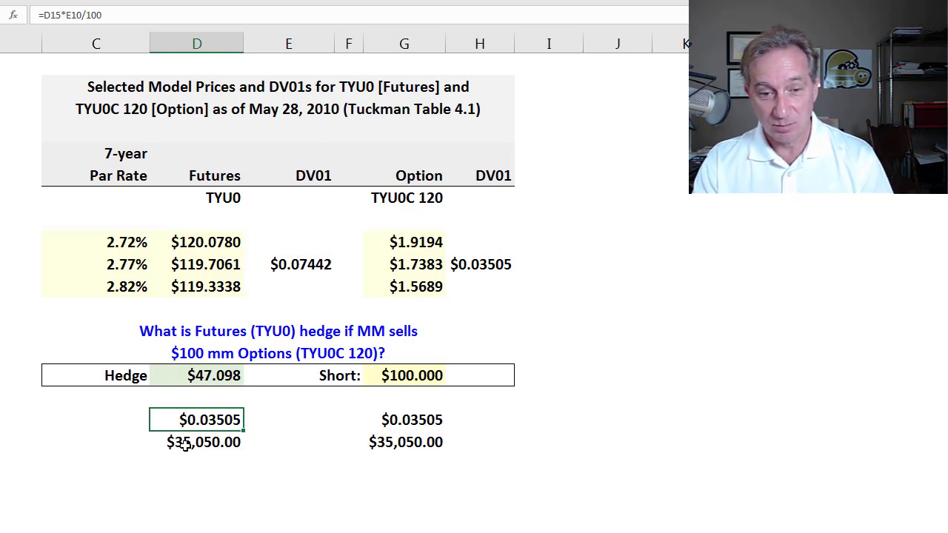
click(185, 445)
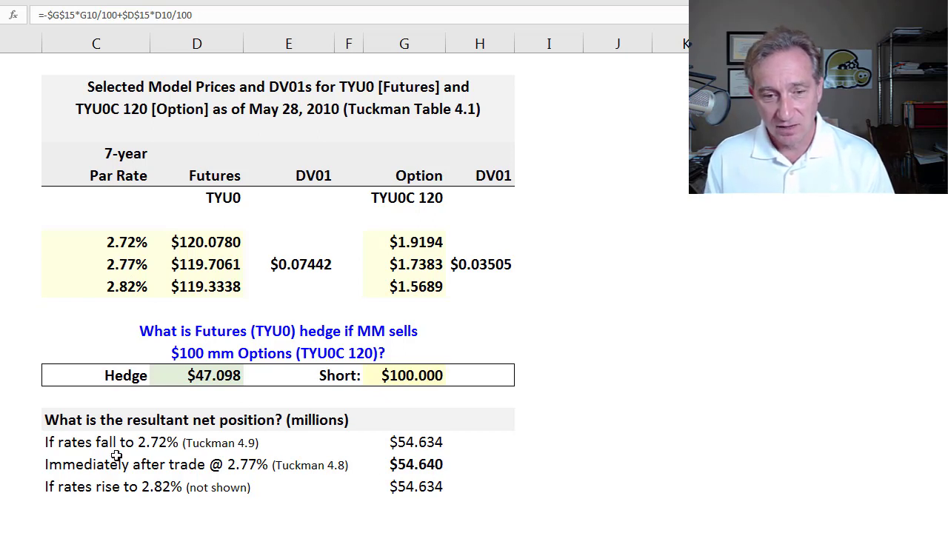
- Bold the 2.77% immediately-after-trade label and display its net-position formula
click(76, 466)
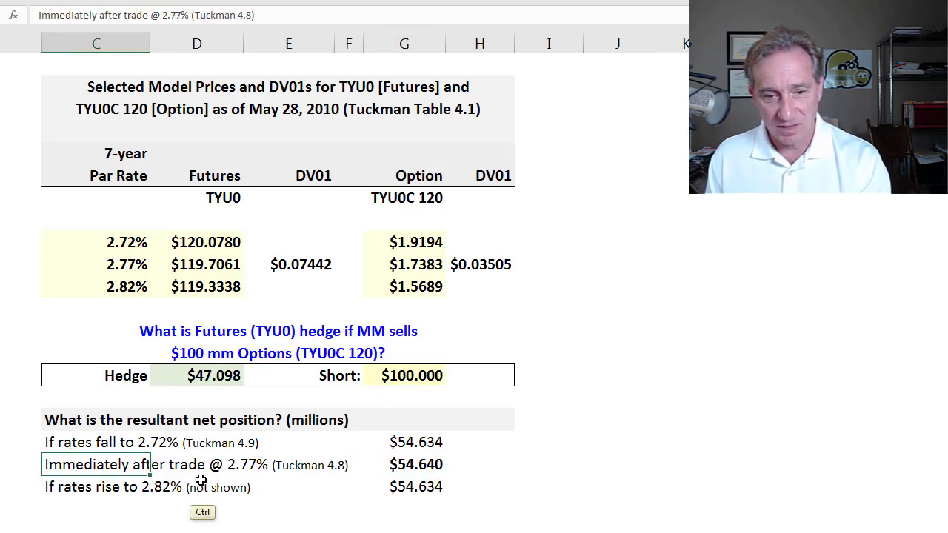
key(ctrl+b)
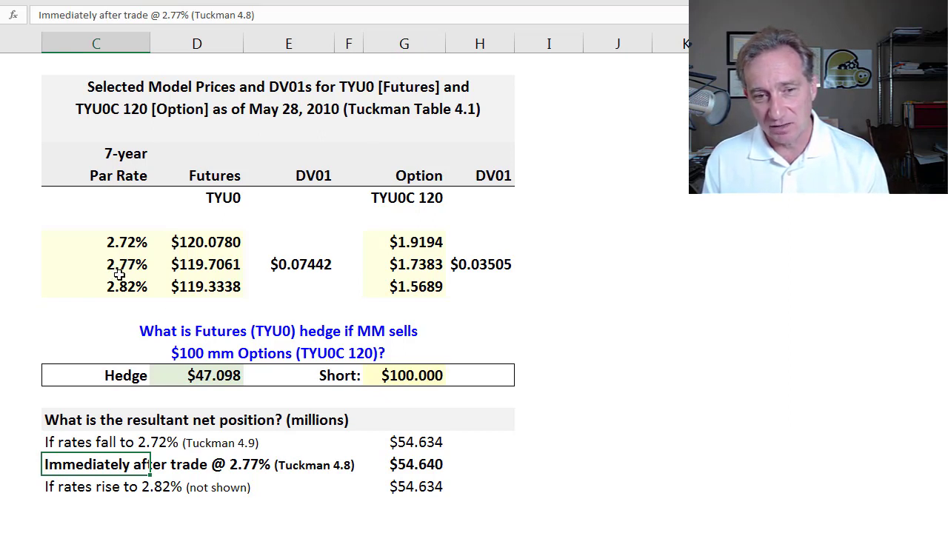
click(422, 465)
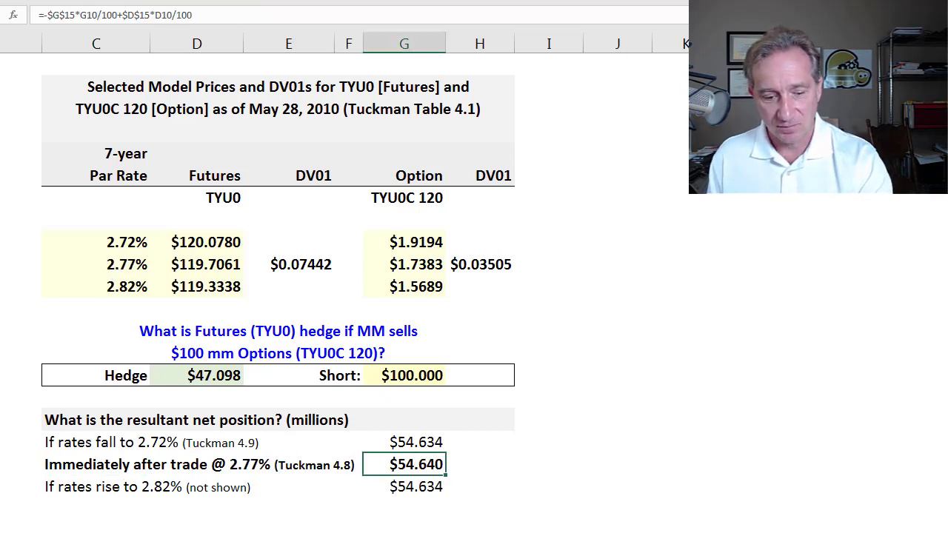
key(F2)
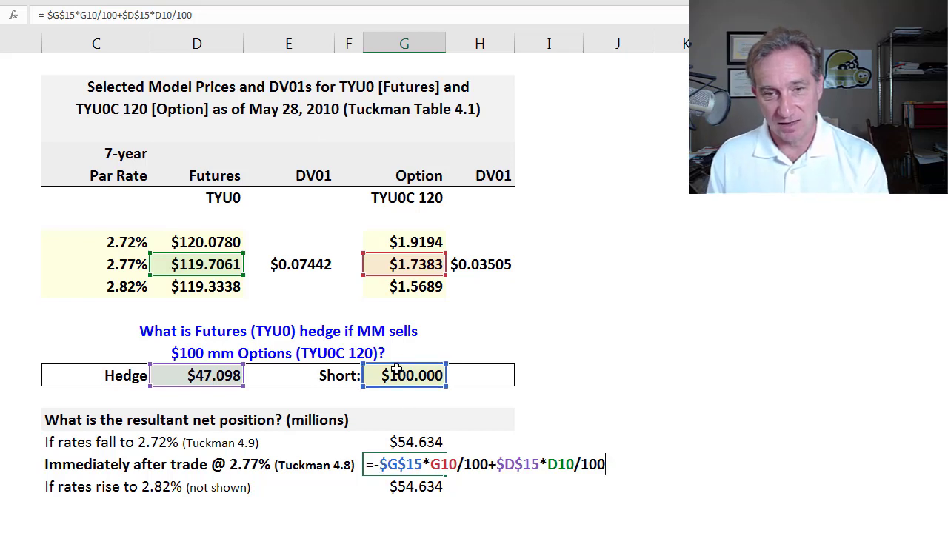
click(495, 467)
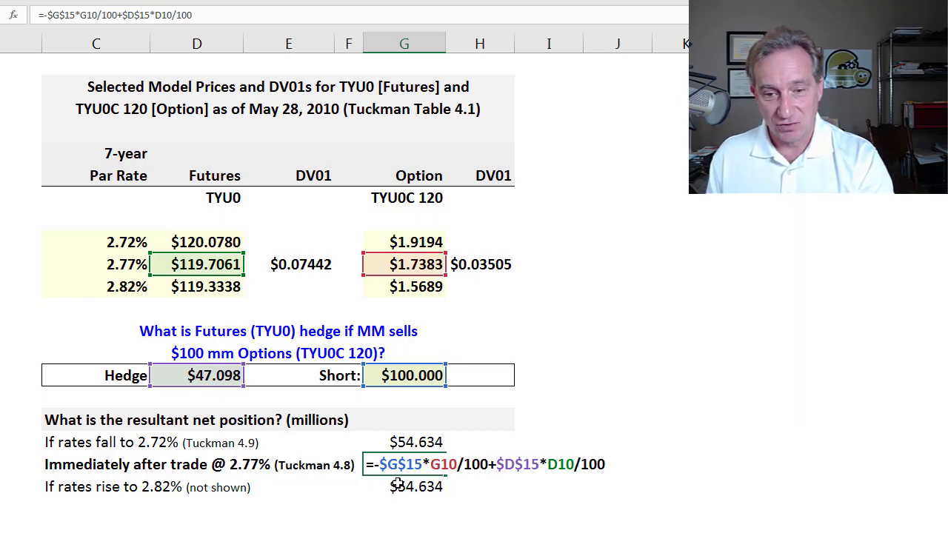
key(Return)
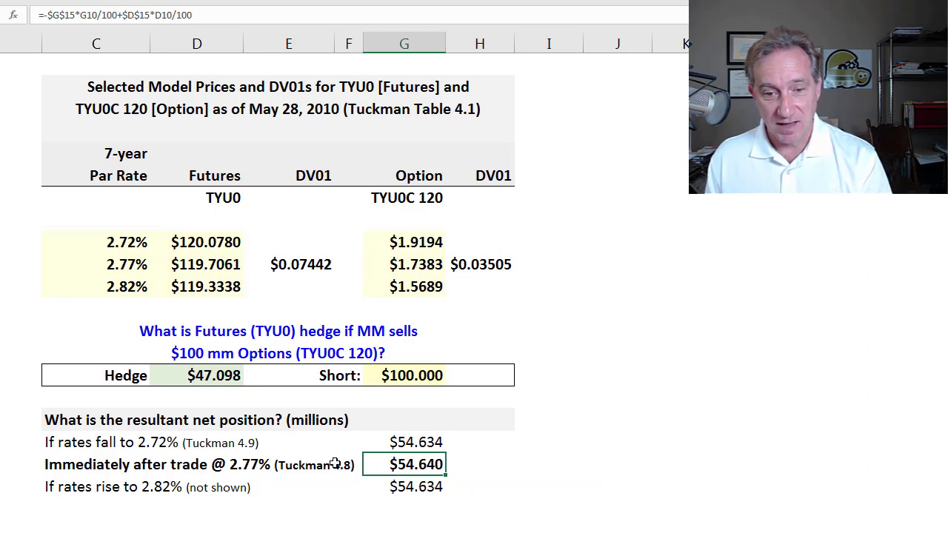
click(122, 265)
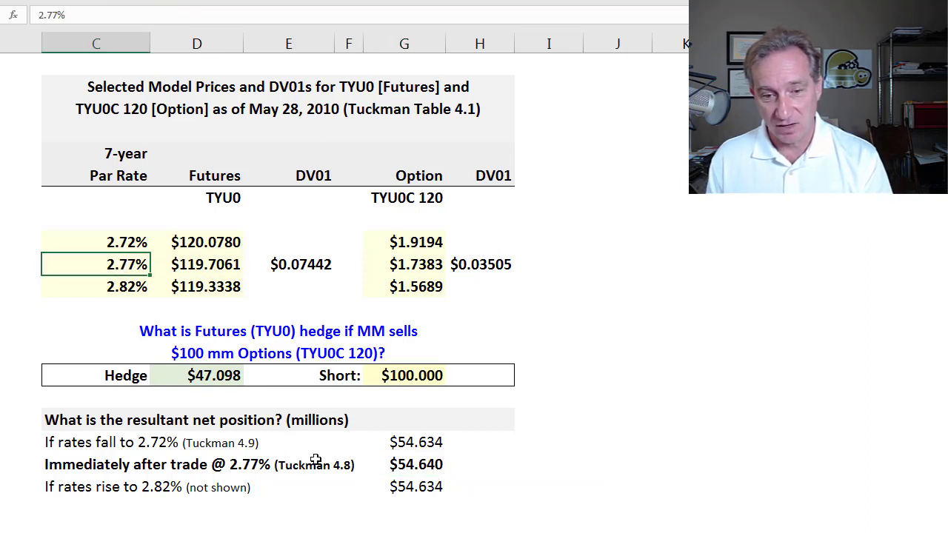
click(397, 467)
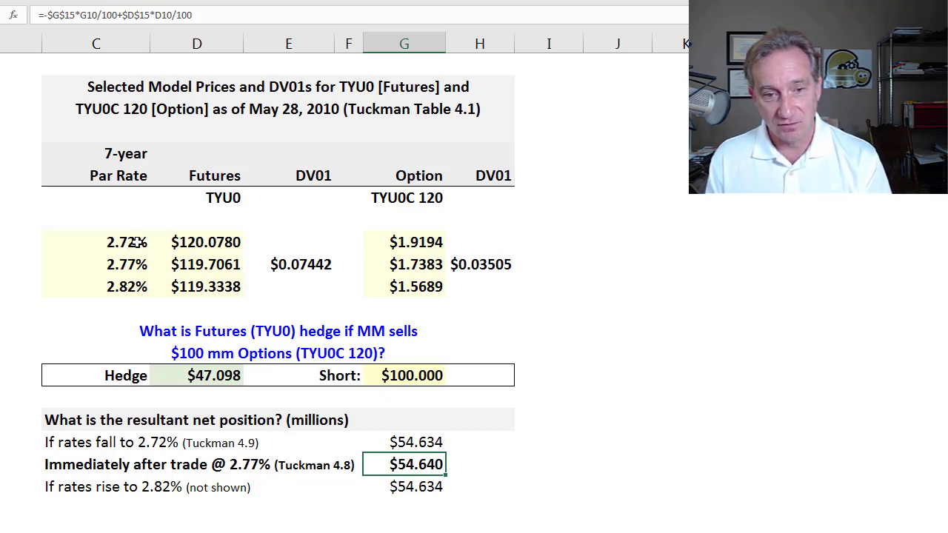
click(424, 442)
key(F2)
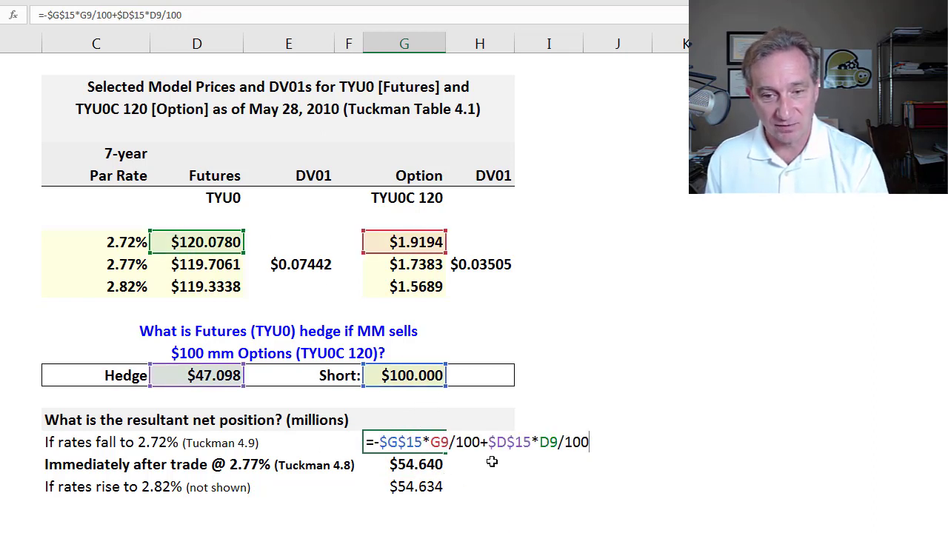
key(Escape)
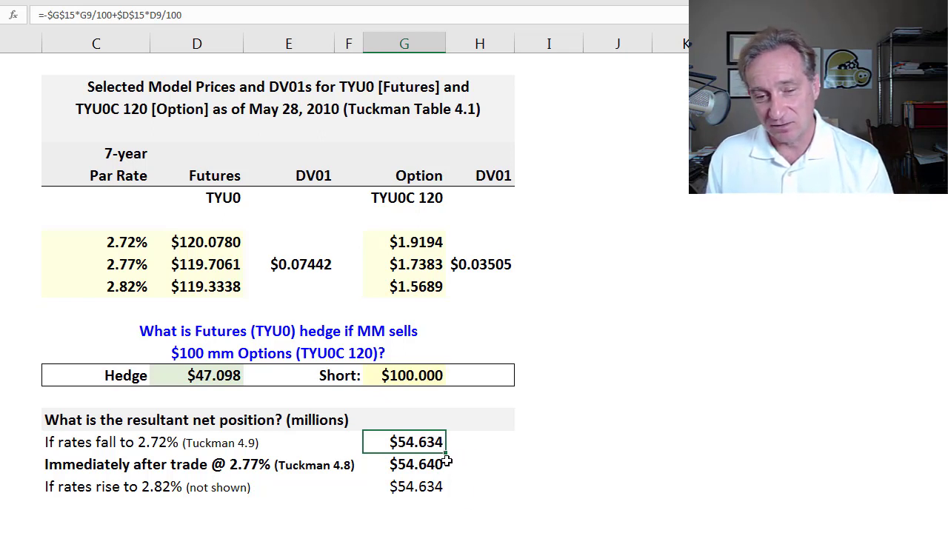
click(68, 485)
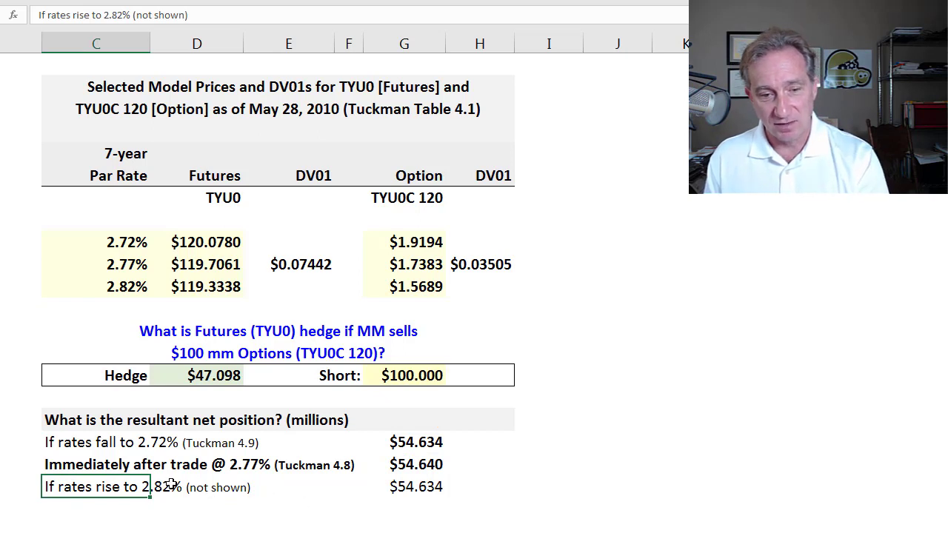
click(421, 484)
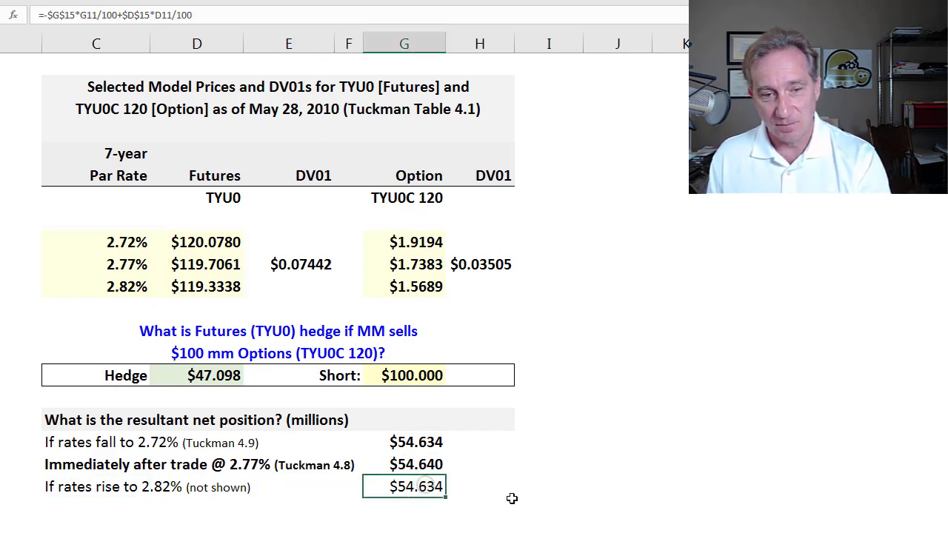
key(F2)
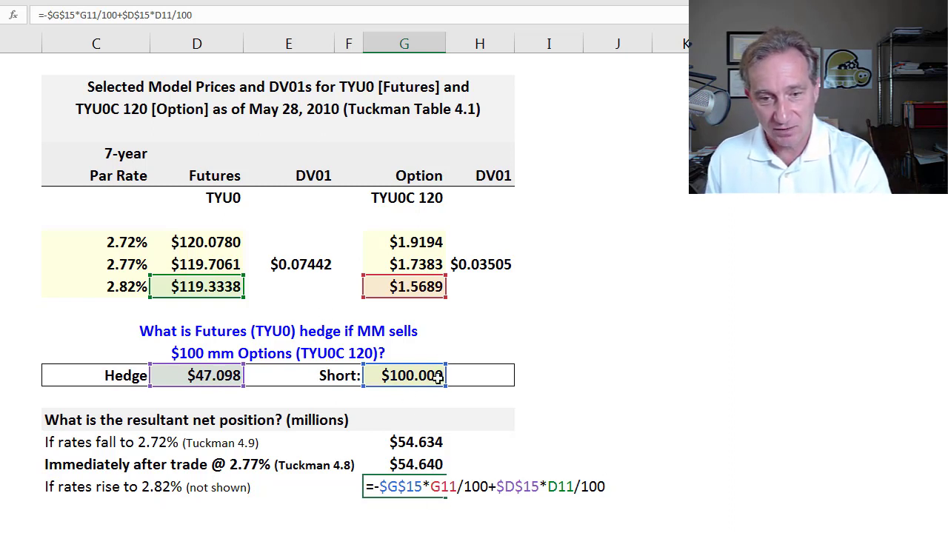
key(Escape)
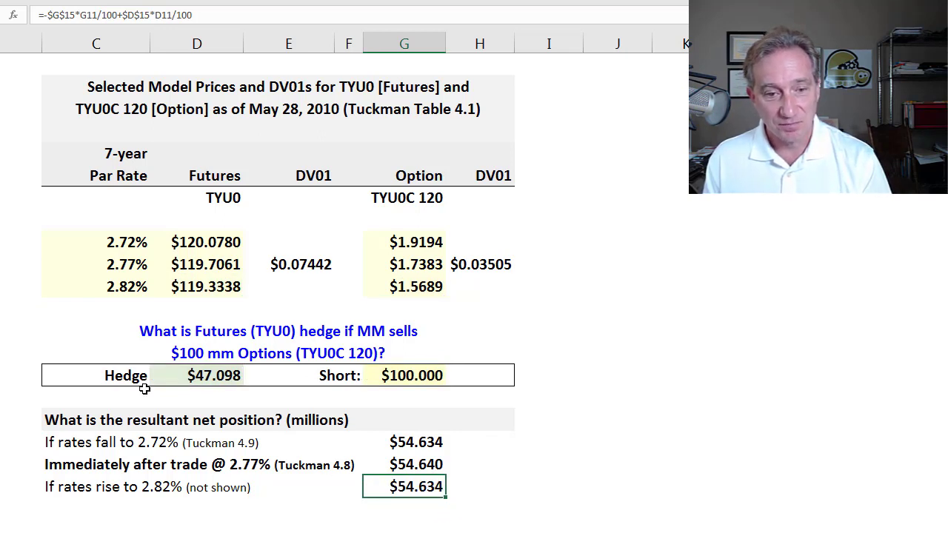
click(422, 442)
click(426, 490)
click(421, 444)
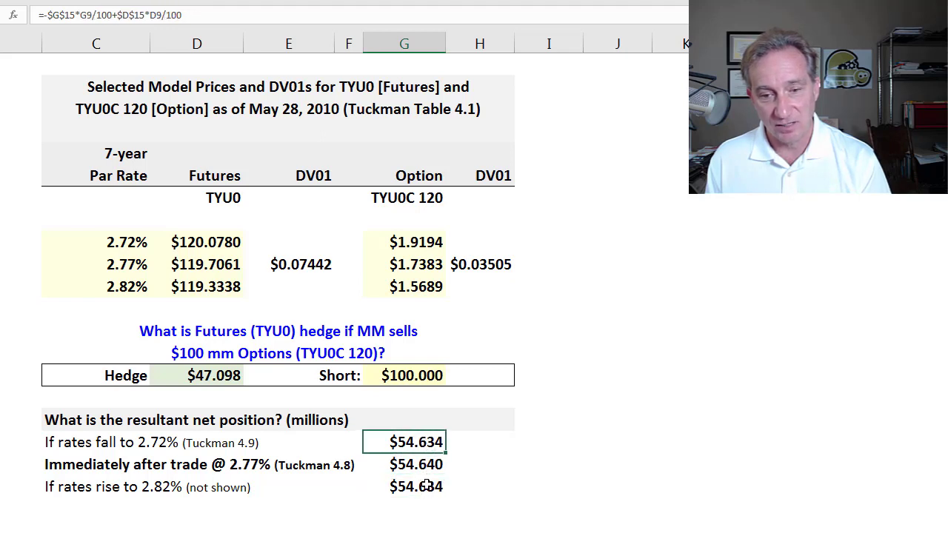
click(425, 484)
click(421, 442)
click(428, 487)
click(419, 462)
click(423, 488)
click(418, 465)
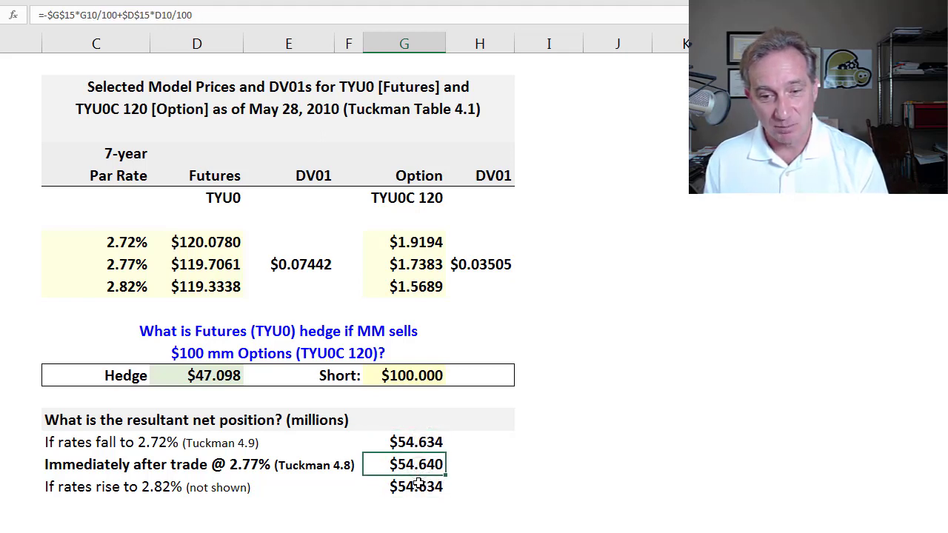
click(419, 444)
click(422, 486)
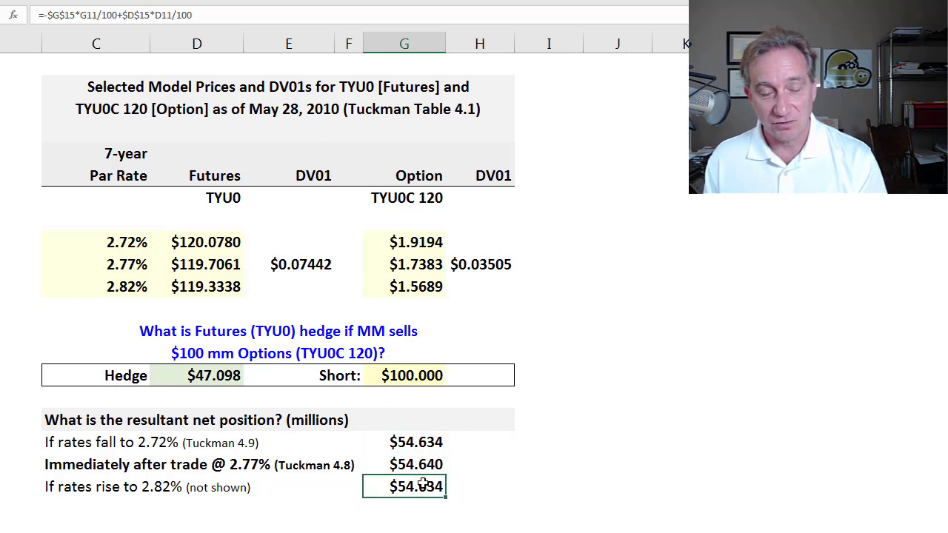